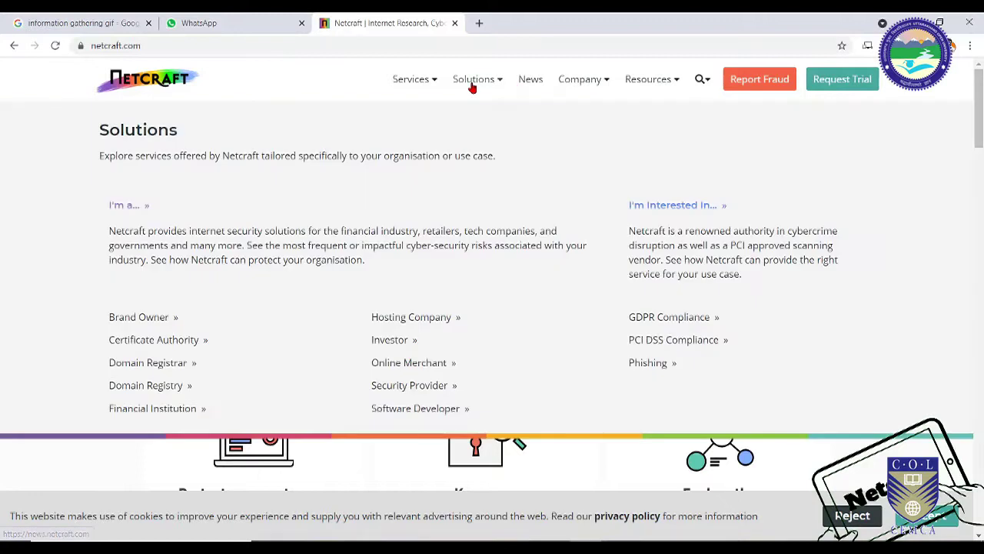
Bring up Netcraft's Resources menu listing tools such as Site Report and Search DNS.
mouse_move(661, 84)
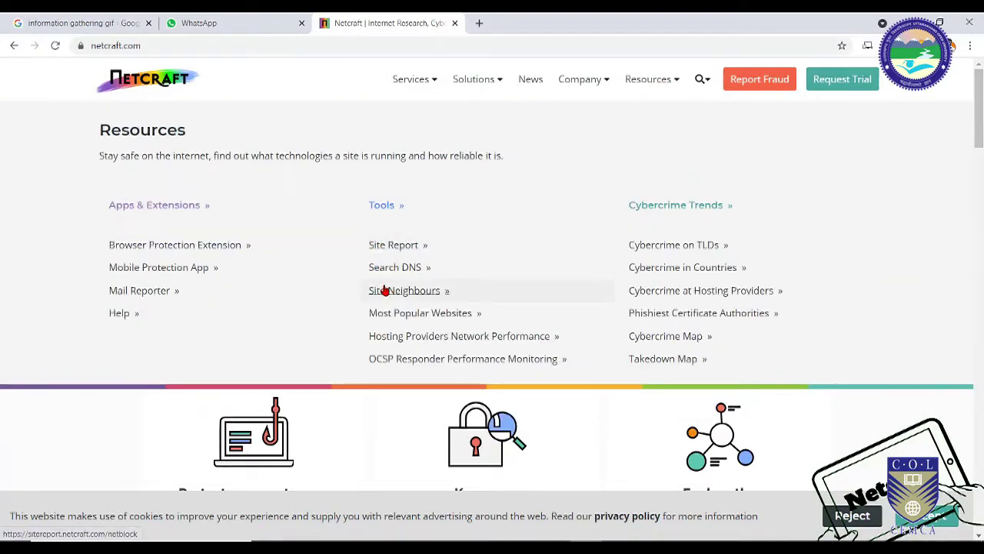
left_click(386, 249)
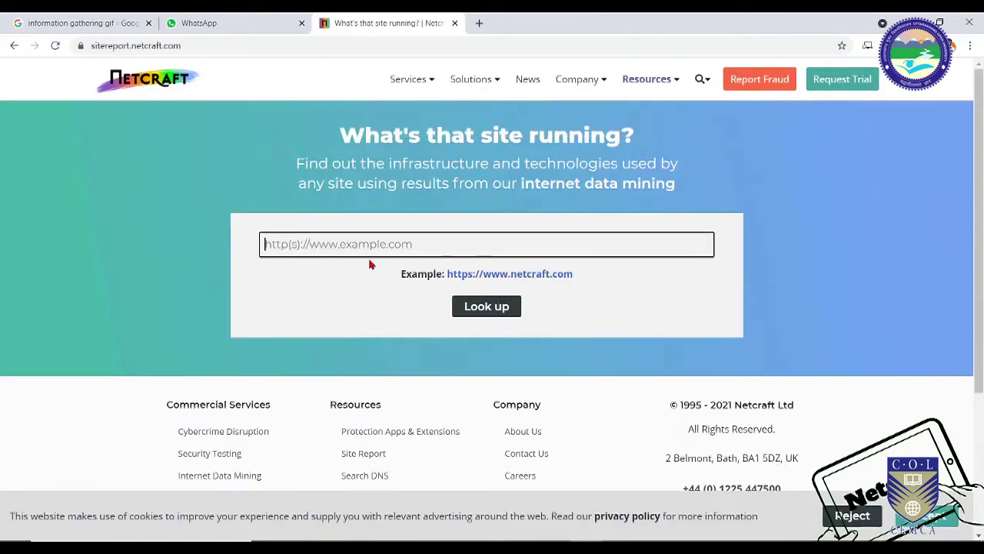
scroll(982, 251, "down", 1)
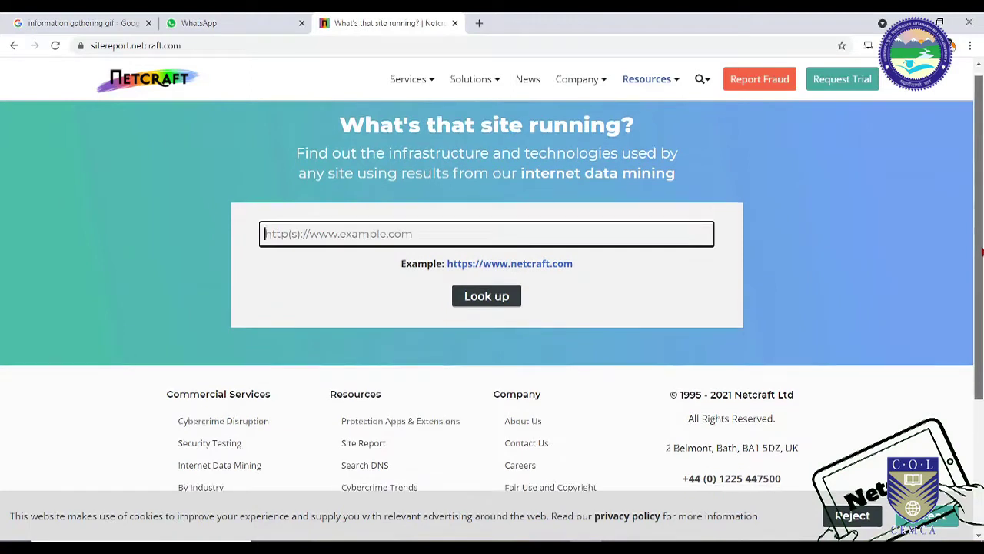
scroll(982, 250, "down", 3)
scroll(982, 246, "up", 2)
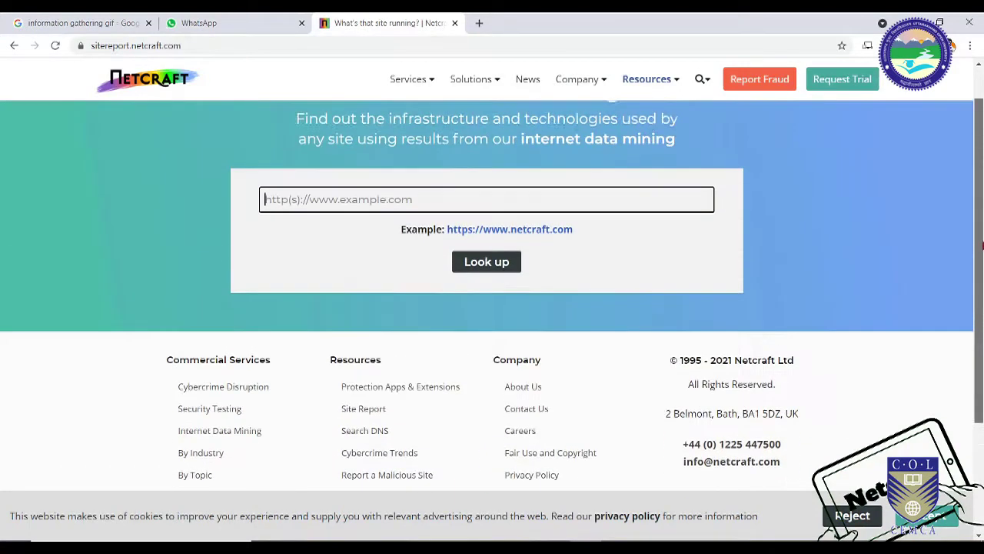
scroll(982, 245, "up", 1)
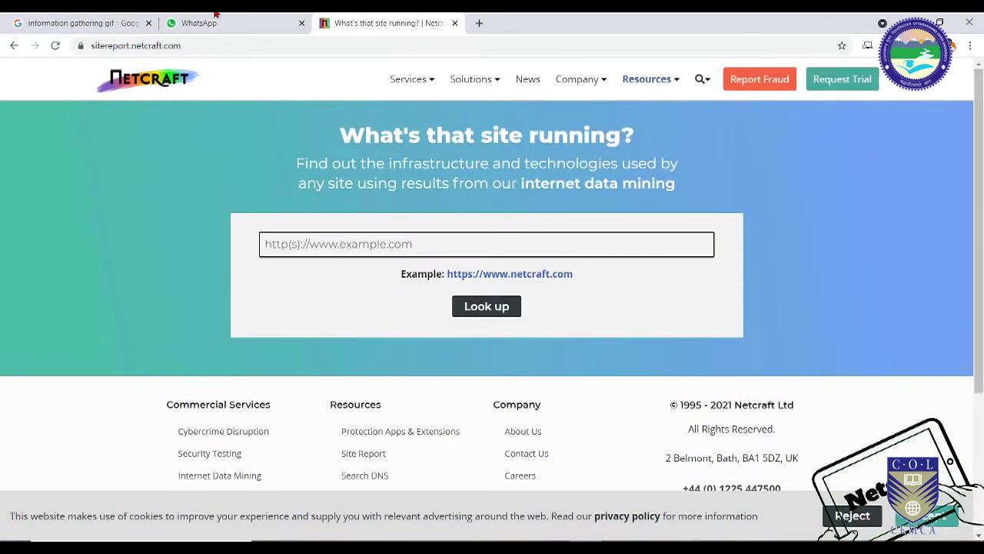
scroll(962, 149, "down", 1)
scroll(962, 150, "up", 1)
type("www.google.com")
key("Return")
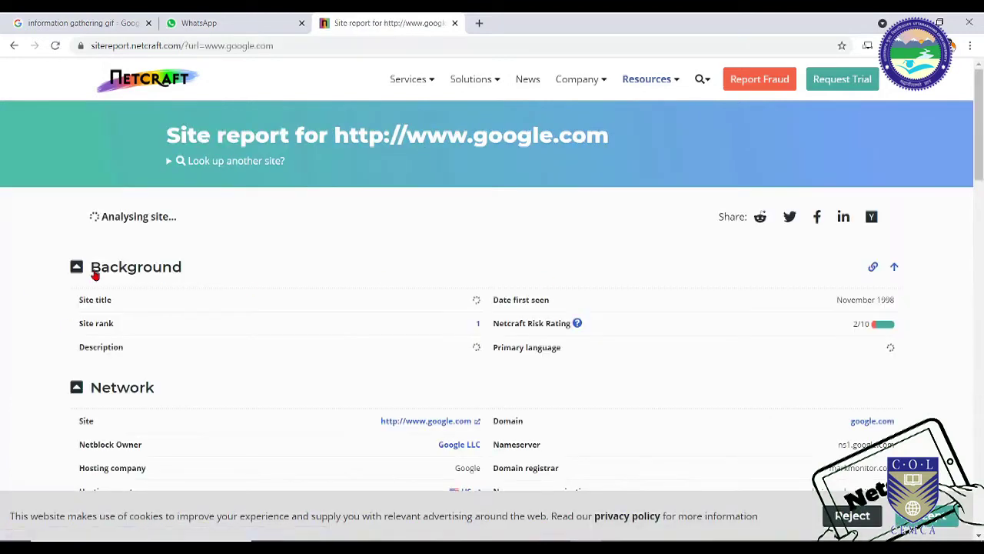
Scroll the google.com report to its network details, such as IPv4 74.125.193.147 and registrar markmonitor.com.
left_click_drag(978, 114, 877, 459)
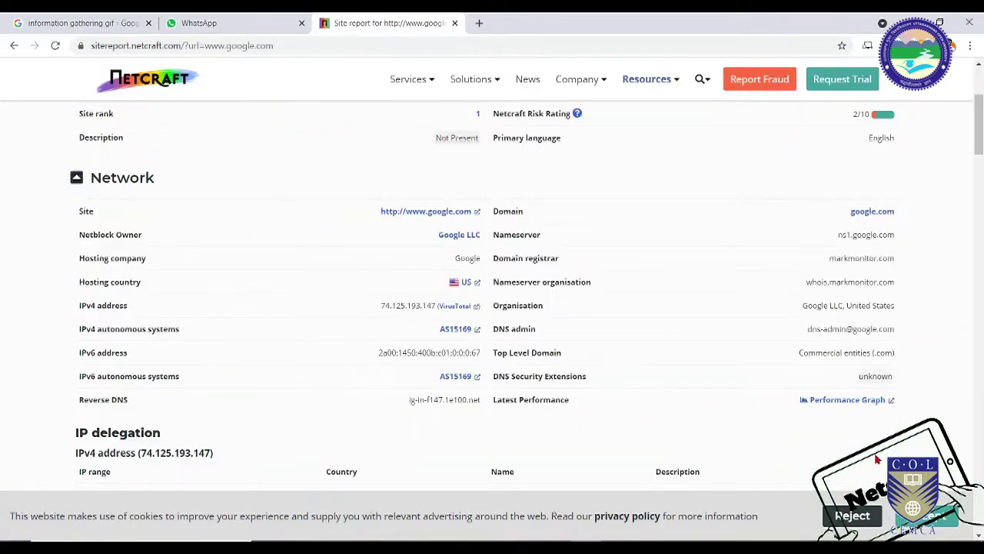
Open a new Chrome window with a blank tab.
key("ctrl+n")
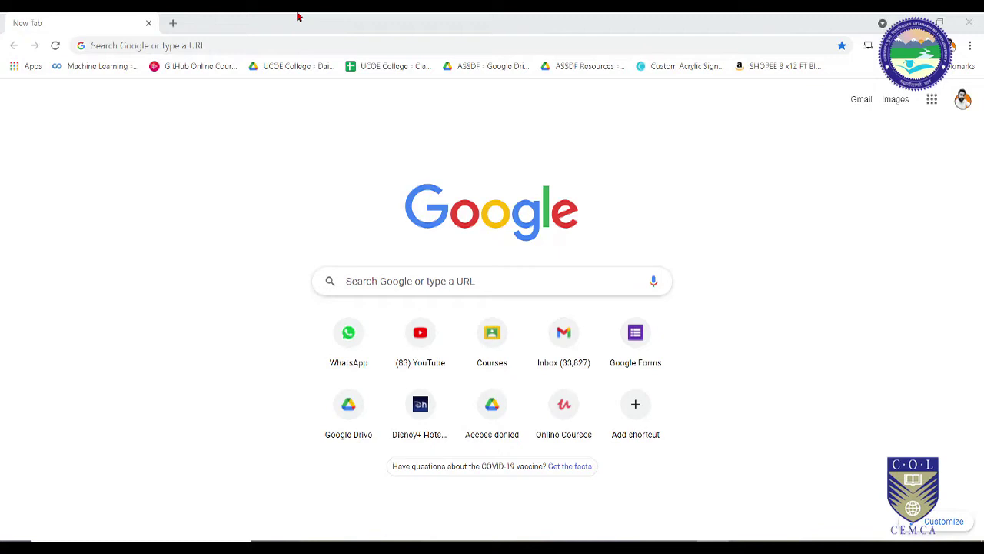
Search Google for 'netcraft' and go to the netcraft.com home page.
left_click(344, 44)
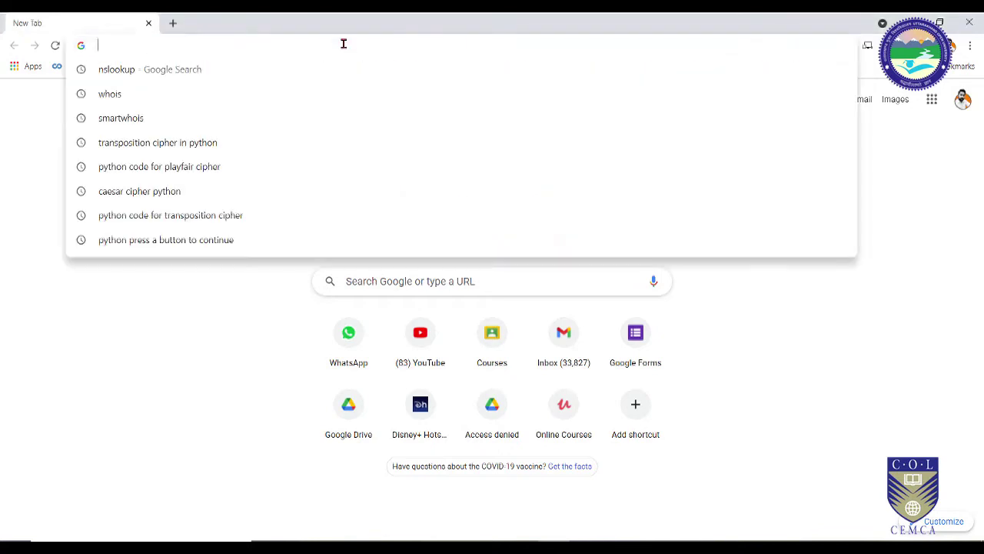
type("net")
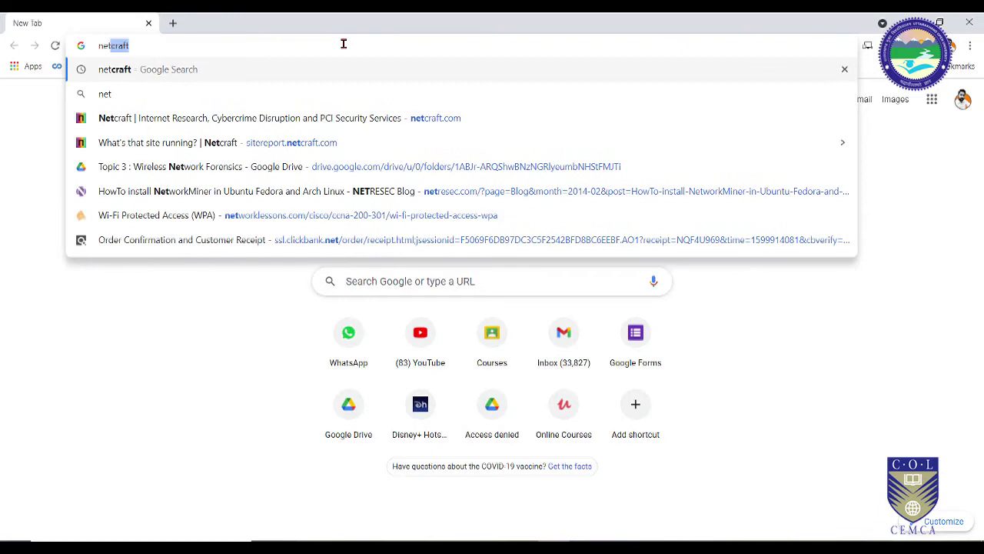
key("Return")
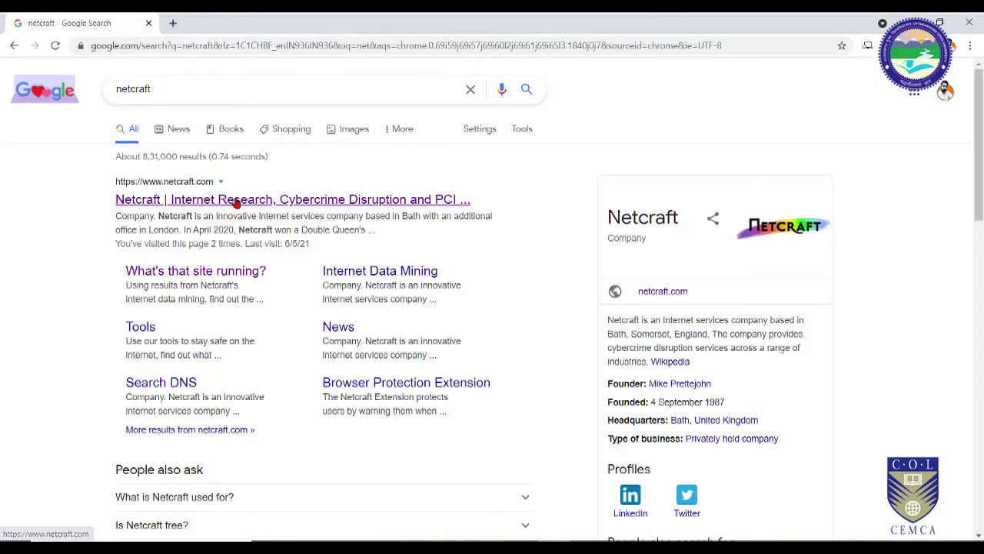
left_click(238, 202)
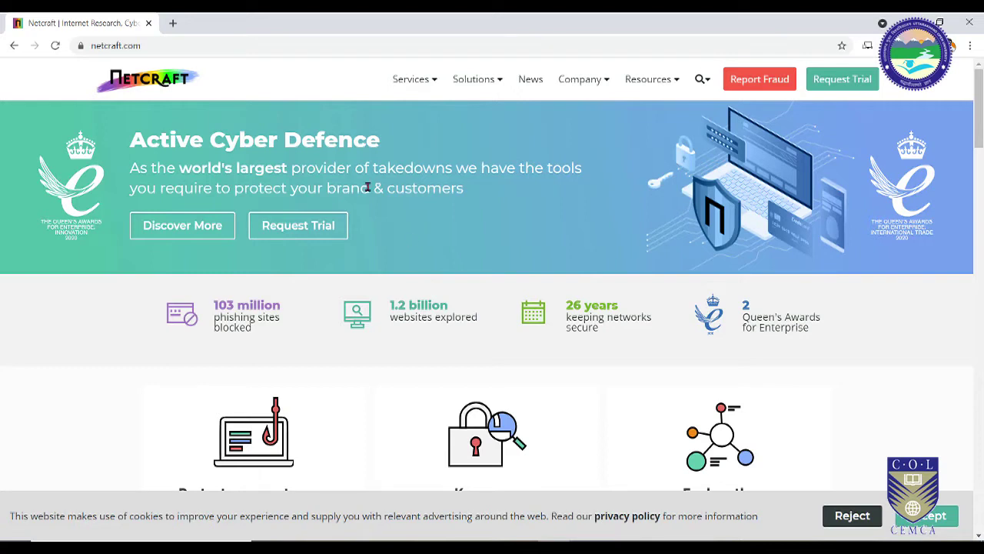
Look over the Netcraft home page highlights and feature cards.
scroll(424, 227, "down", 3)
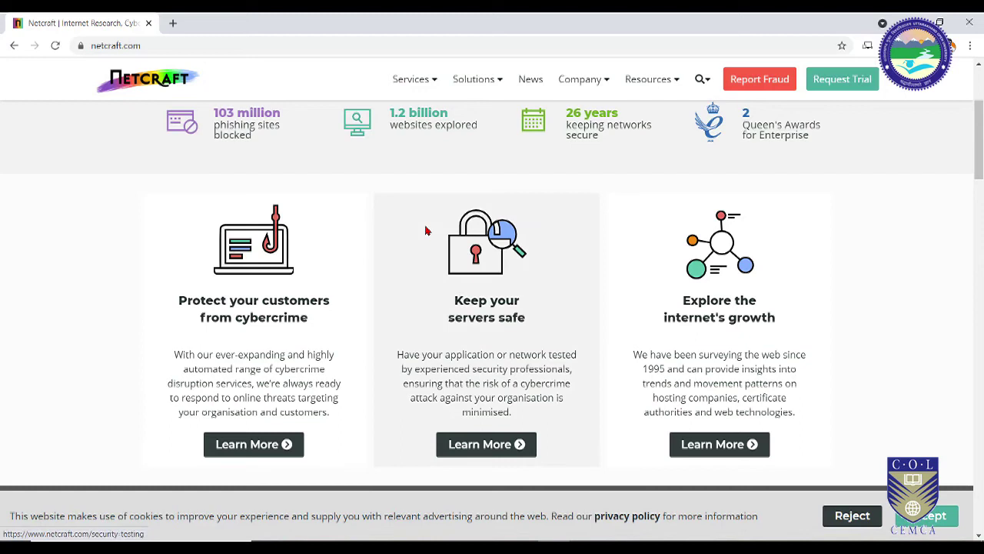
scroll(587, 220, "up", 3)
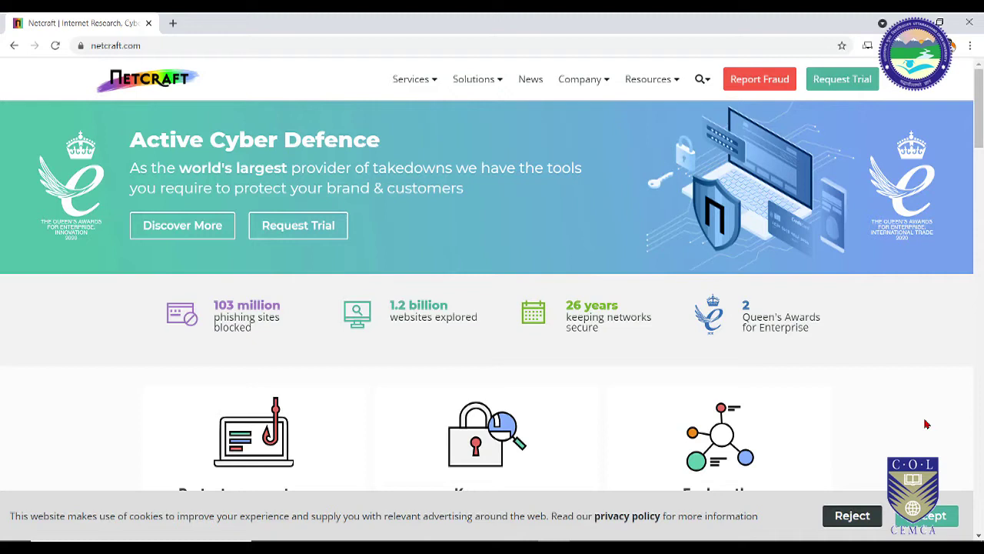
scroll(872, 345, "down", 1)
scroll(872, 345, "up", 1)
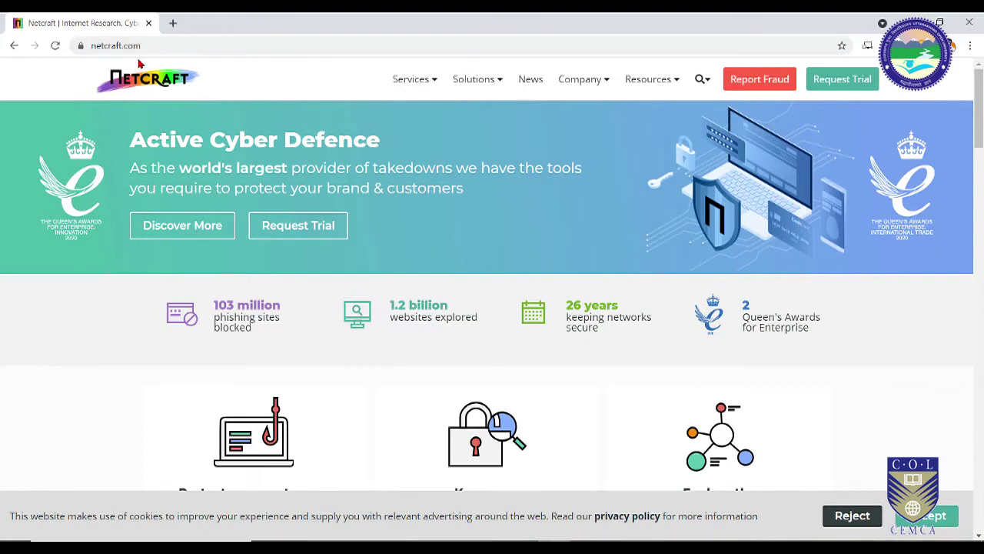
scroll(938, 334, "down", 8)
scroll(961, 231, "up", 8)
left_click_drag(978, 117, 980, 144)
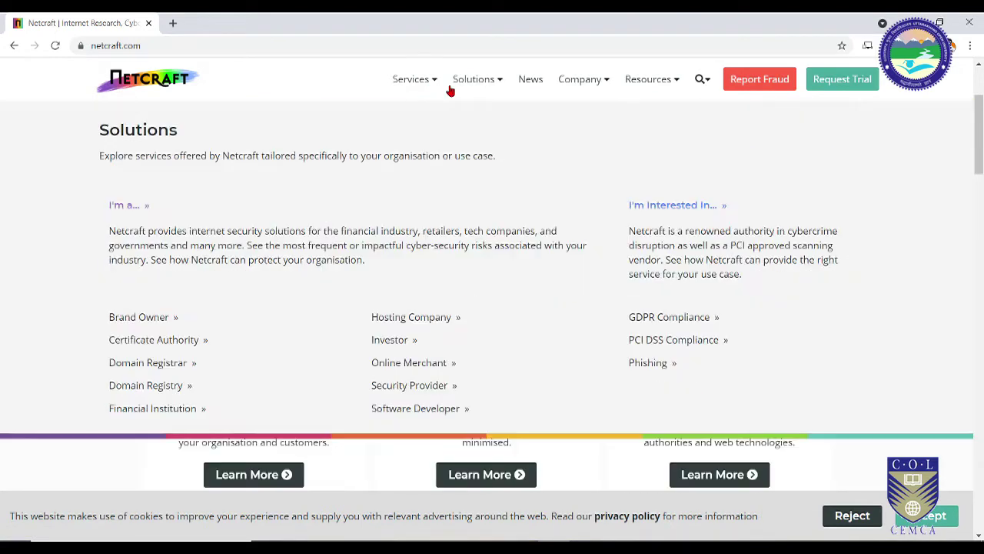
Preview the Services, Solutions, Company and Resources menus, then go to the Site Report tool.
mouse_move(407, 81)
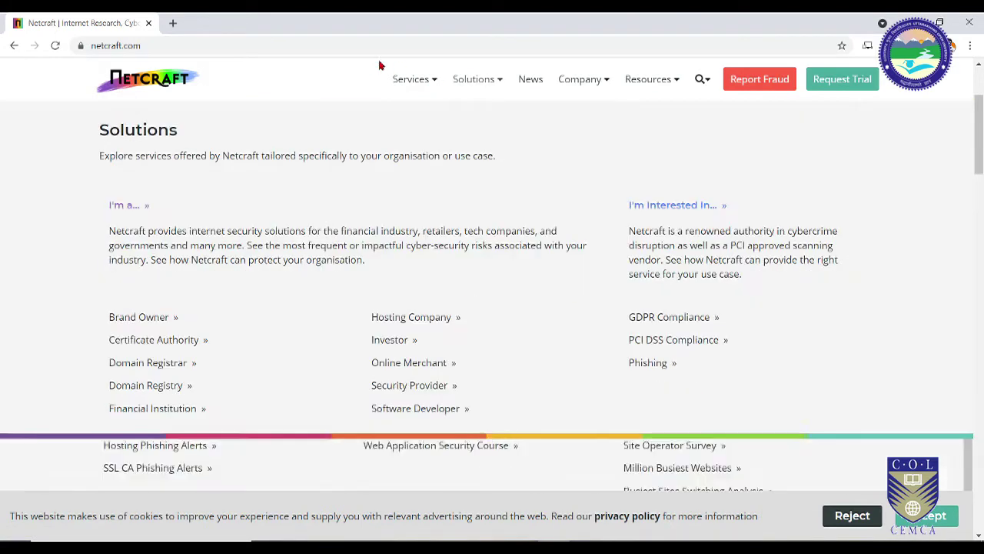
mouse_move(483, 87)
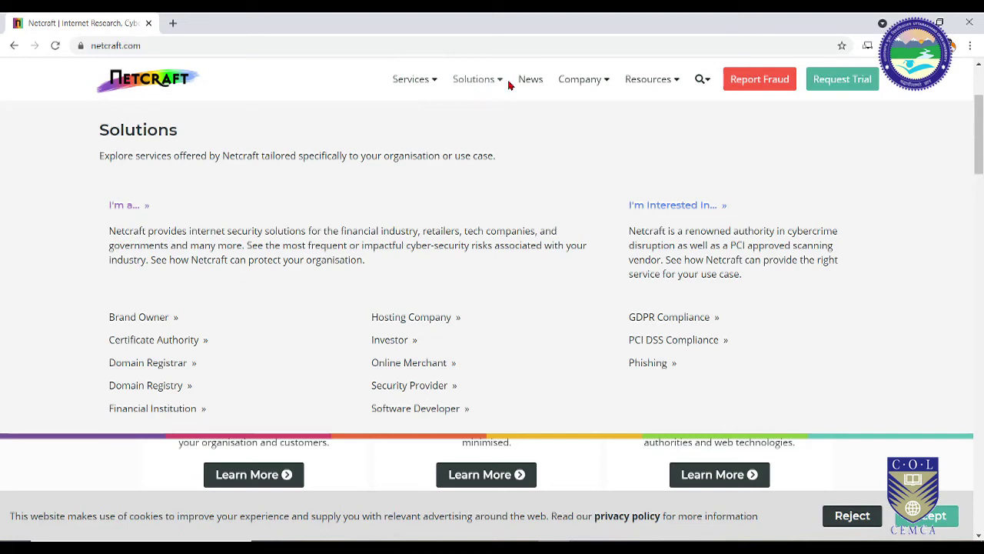
mouse_move(590, 88)
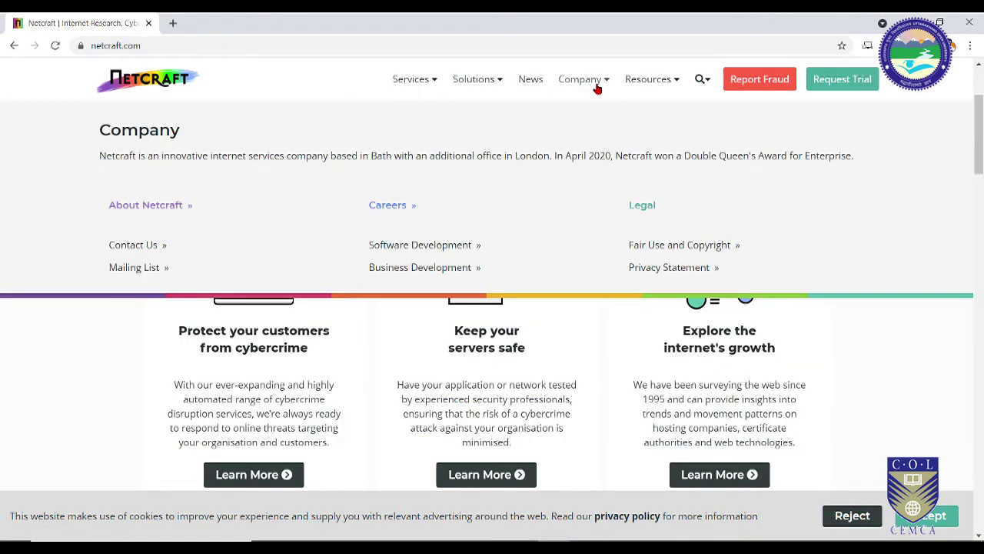
mouse_move(647, 90)
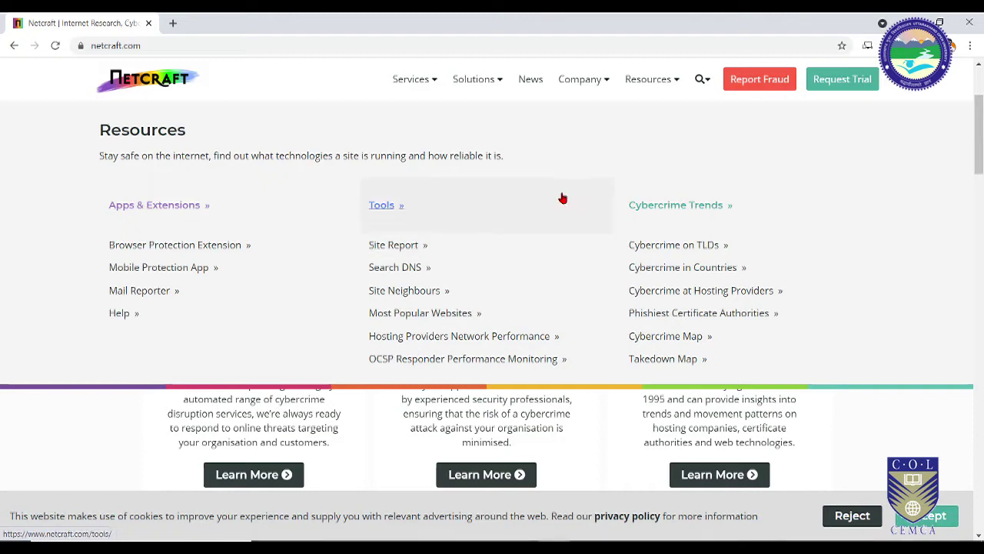
left_click(393, 247)
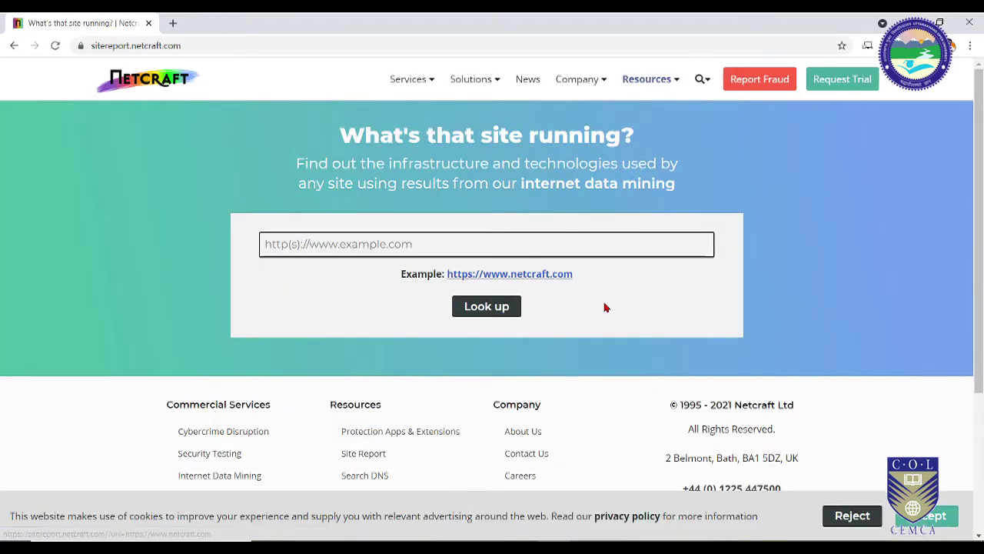
scroll(620, 306, "down", 2)
scroll(727, 299, "down", 1)
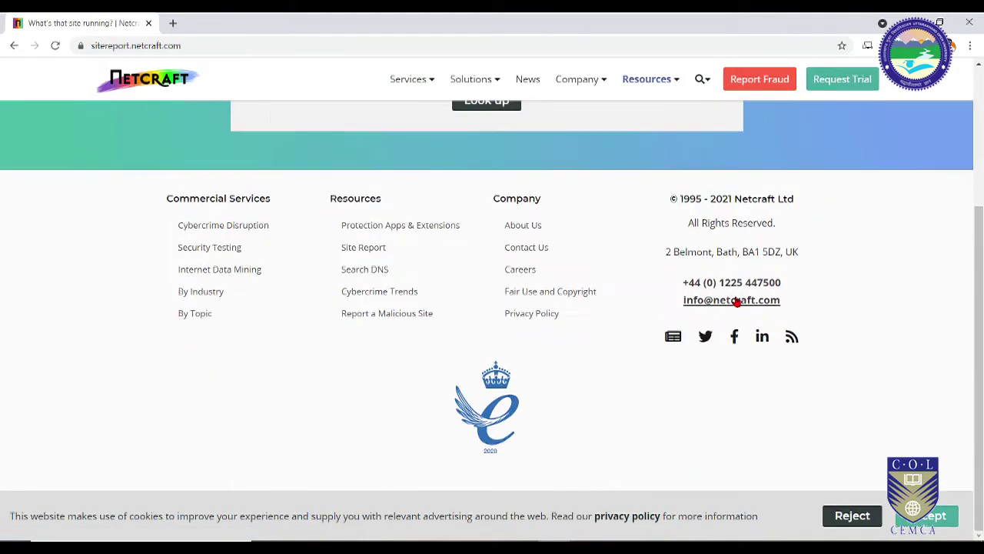
scroll(776, 367, "up", 3)
scroll(385, 254, "up", 1)
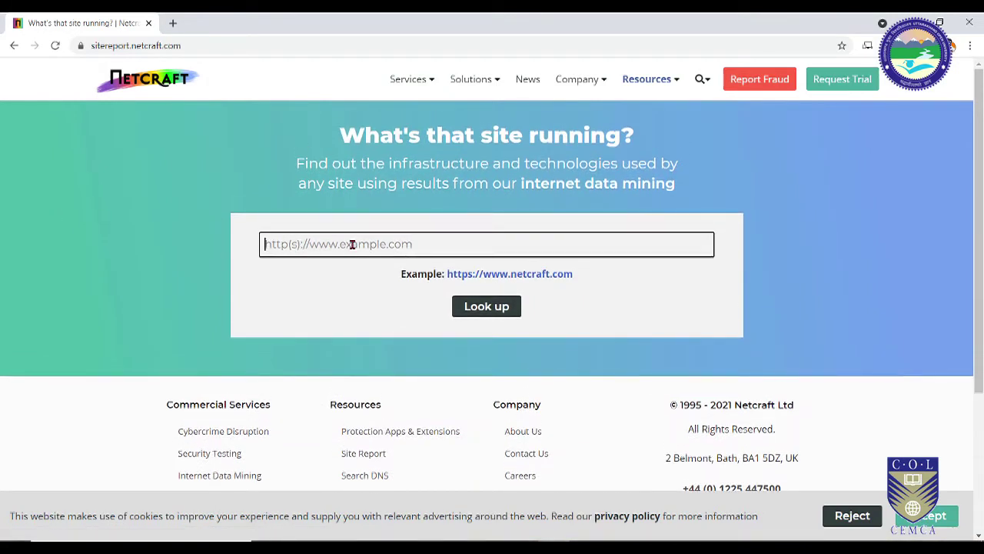
type("https://www.learnityo")
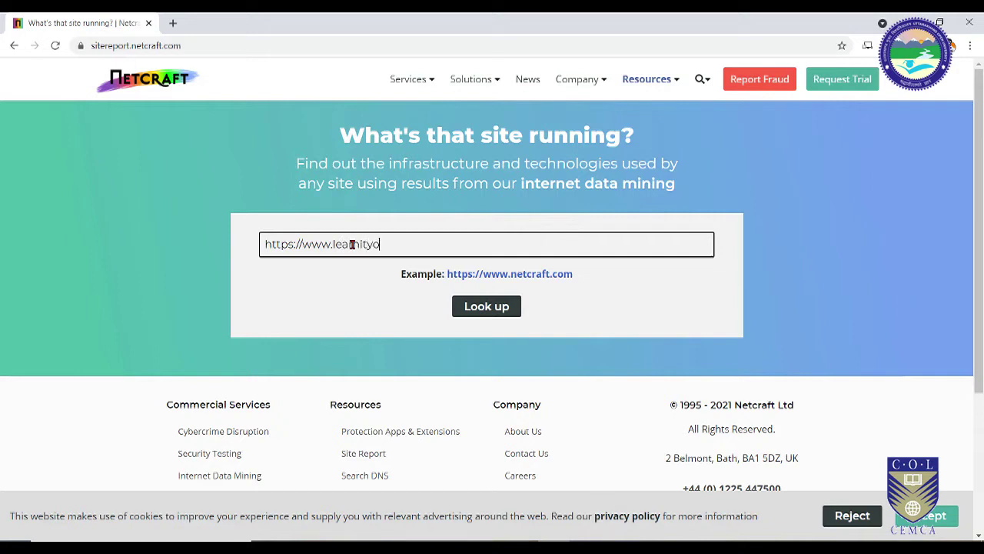
type("urway.com")
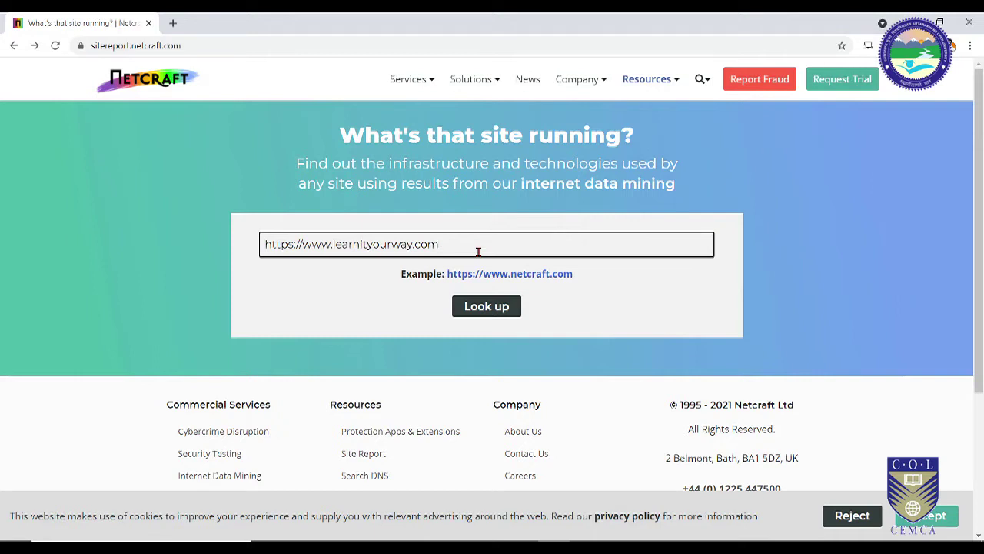
key("Return")
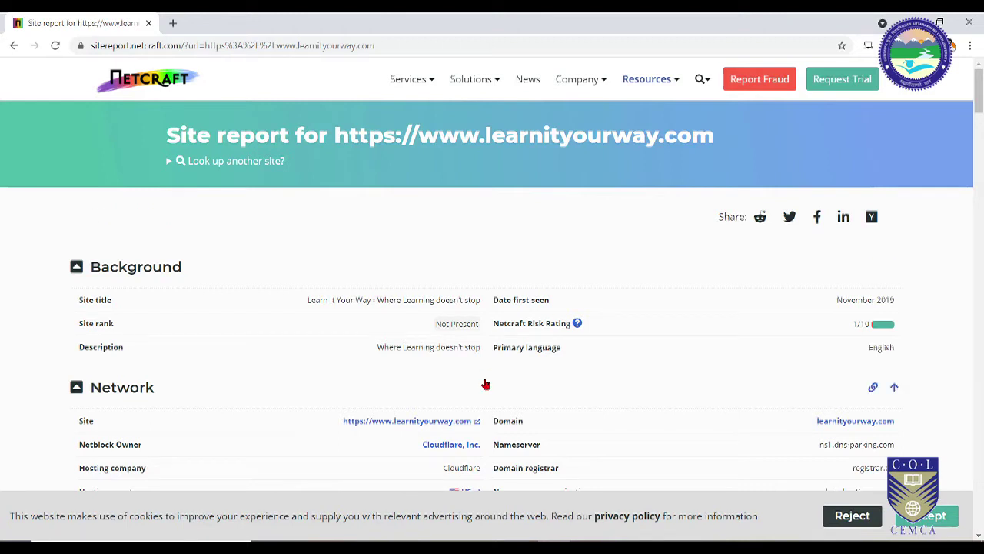
Scroll down the learnityourway.com report to its Background and Network sections.
scroll(486, 385, "down", 1)
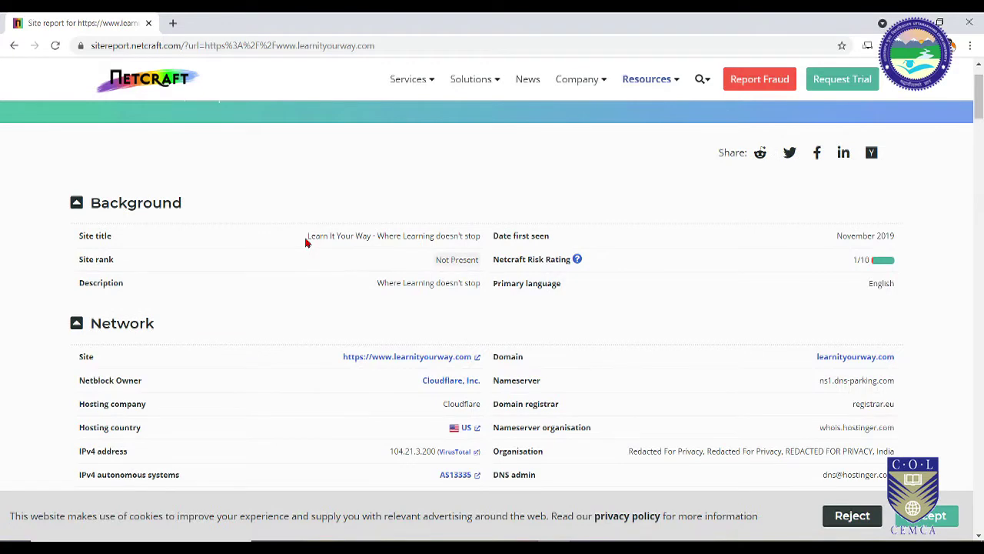
Load learnityourway.com in a new Chrome tab.
left_click(173, 23)
type("lea")
key("Return")
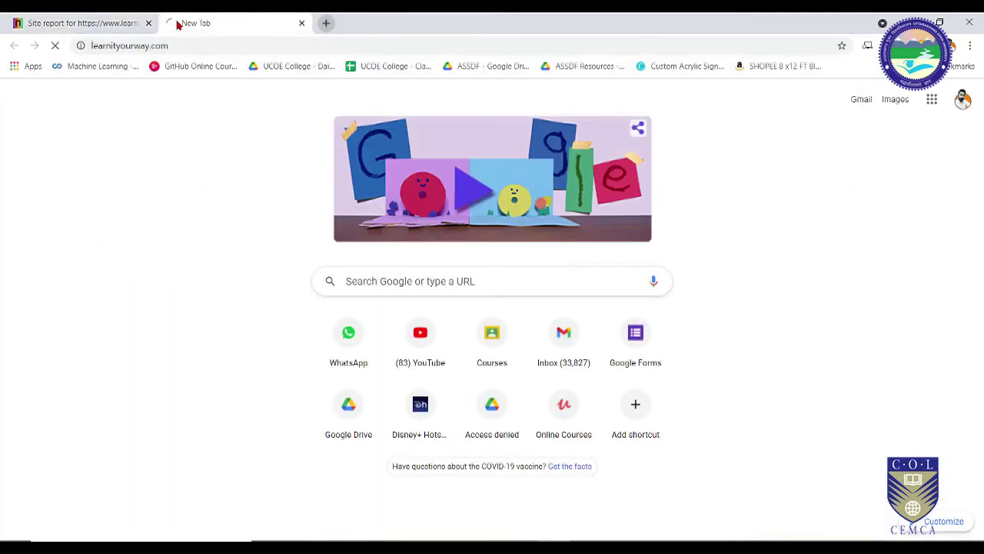
Compare the live Learn It Your Way site with its Netcraft report, ending on the report.
left_click(79, 21)
scroll(471, 253, "down", 3)
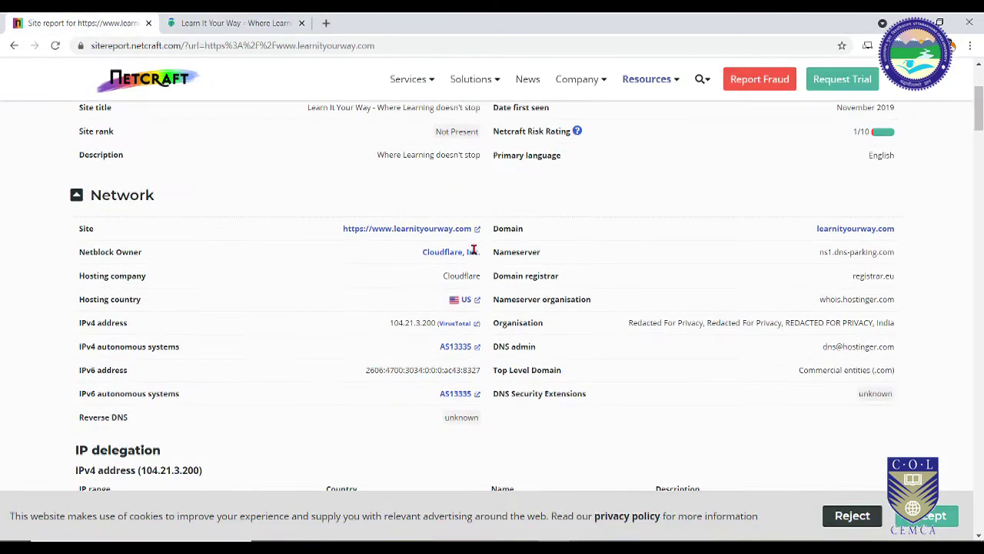
left_click(253, 17)
scroll(250, 248, "down", 3)
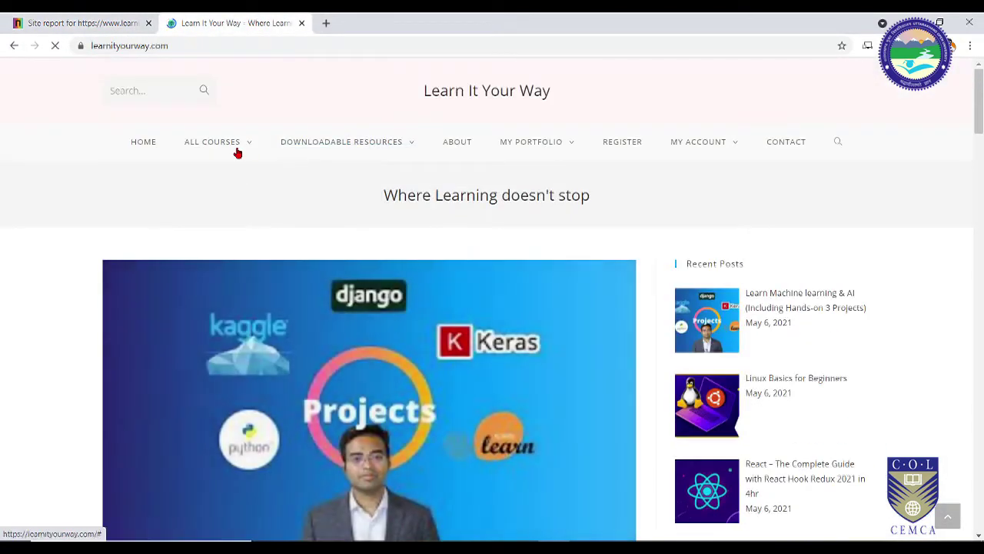
scroll(638, 266, "down", 2)
scroll(692, 231, "up", 3)
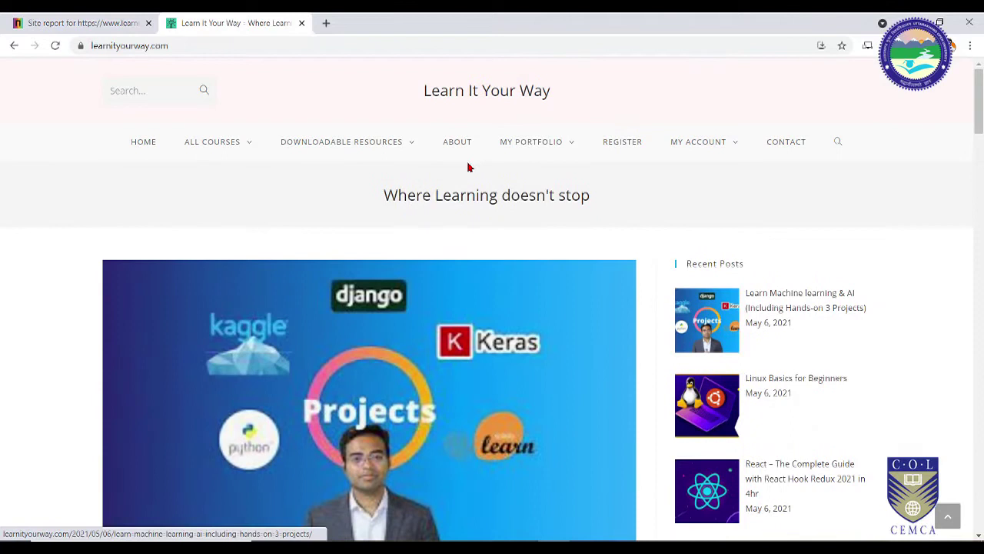
left_click(71, 20)
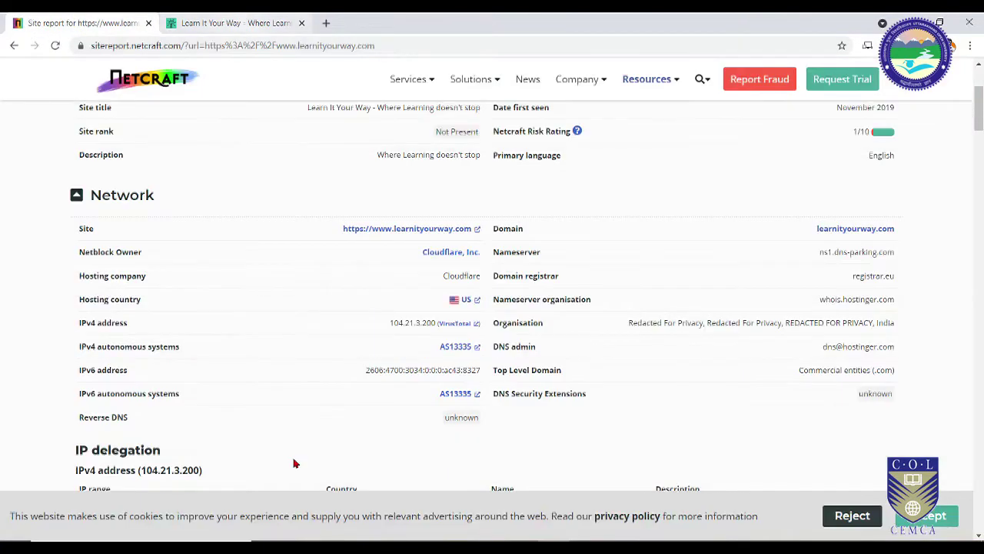
Review the report's site title, then open the help explaining the Netcraft Risk Rating.
scroll(338, 294, "up", 3)
left_click_drag(306, 297, 424, 298)
left_click(462, 300)
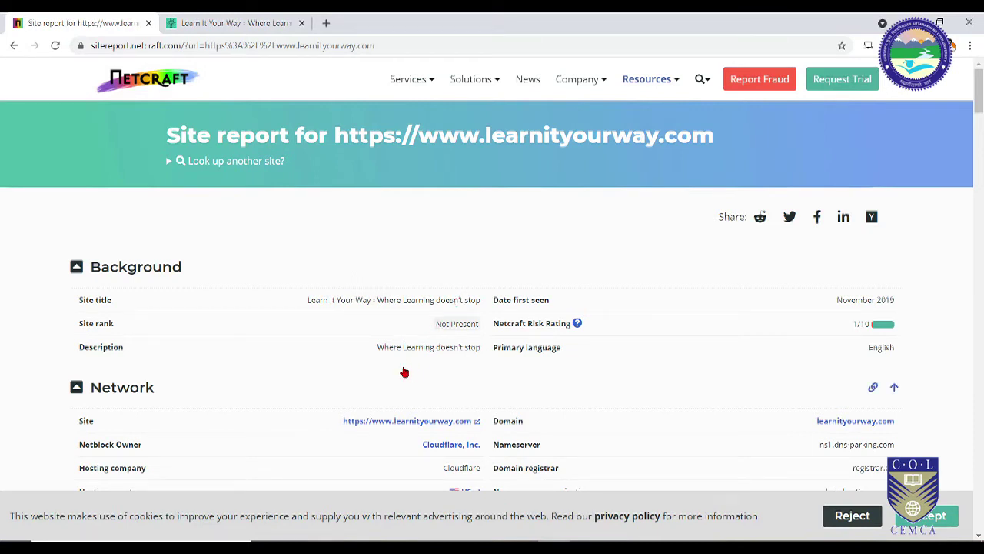
scroll(752, 235, "down", 1)
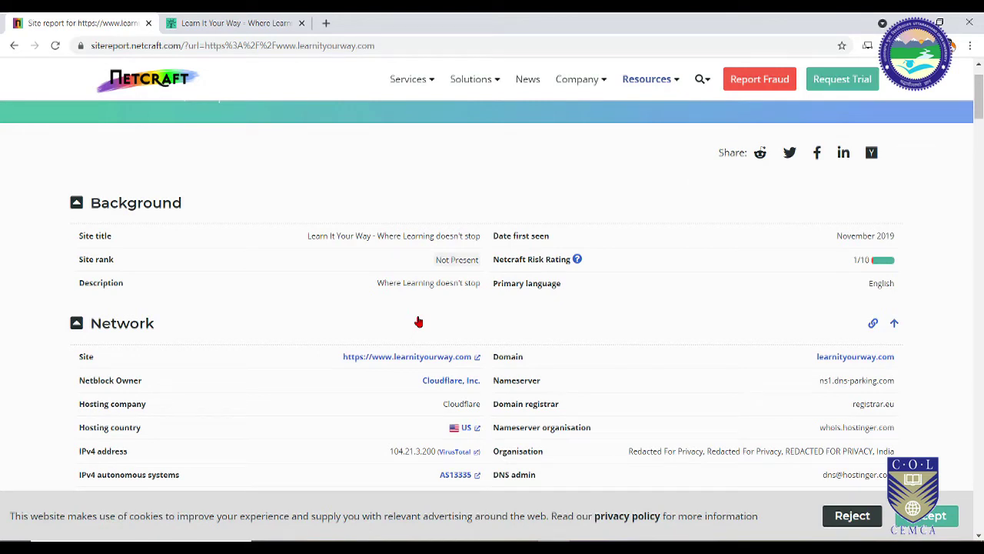
left_click(577, 260)
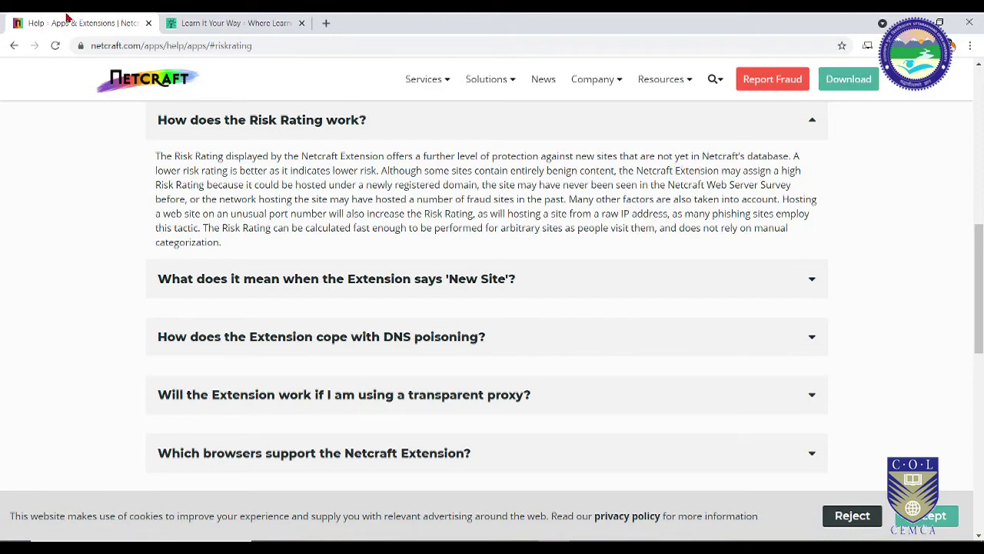
Go back from the Risk Rating help to the learnityourway.com site report.
left_click(13, 48)
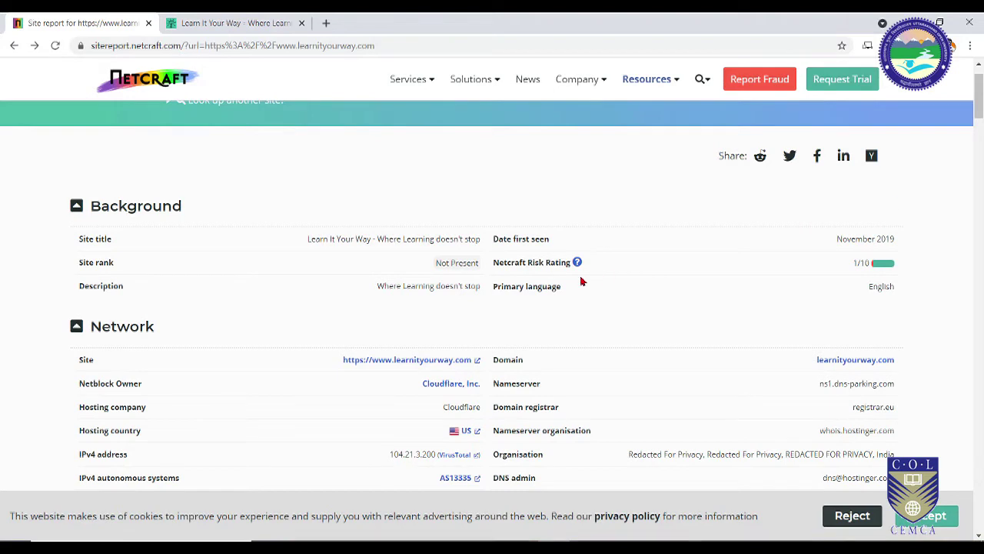
Confirm Learn It Your Way shows a secure connection and valid certificate, then return to Netcraft.
left_click(235, 19)
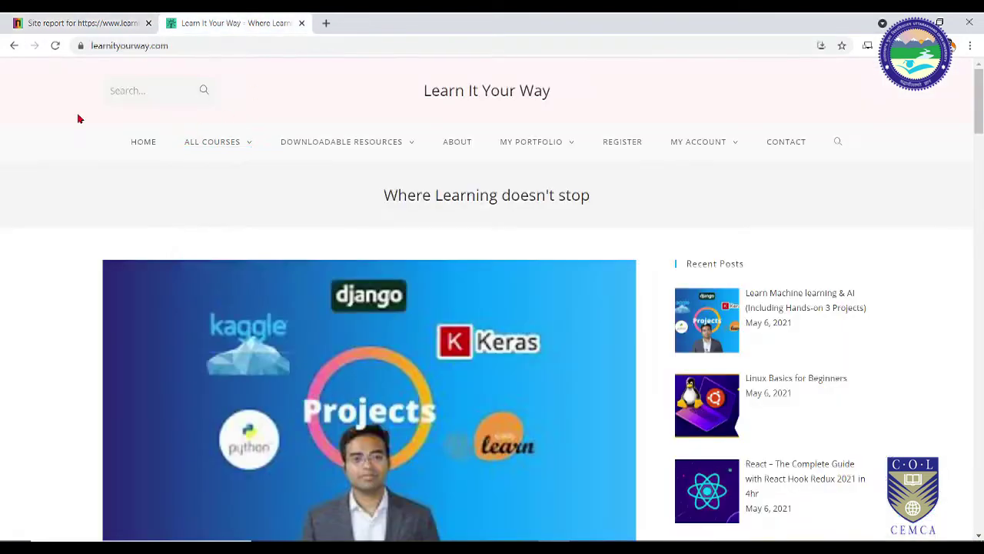
left_click(80, 46)
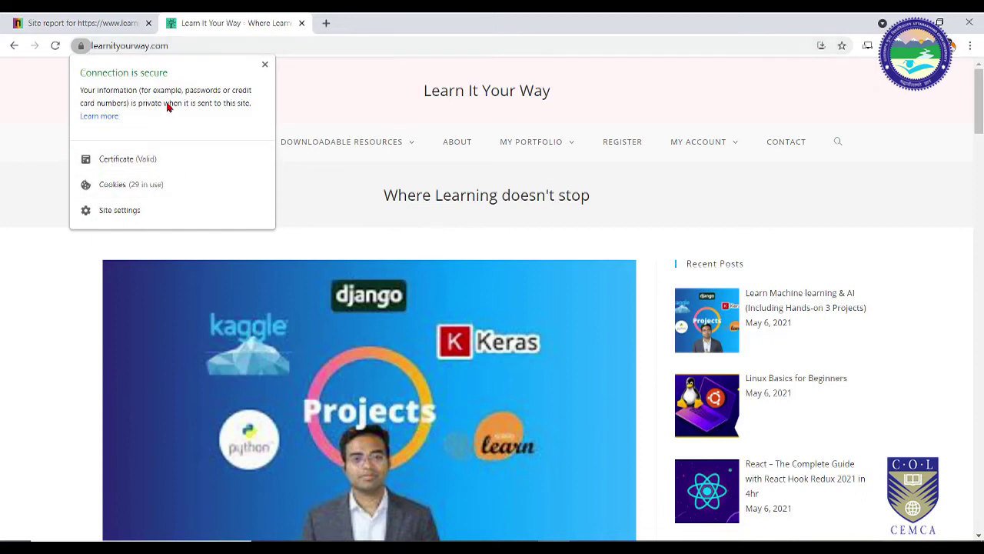
left_click(110, 20)
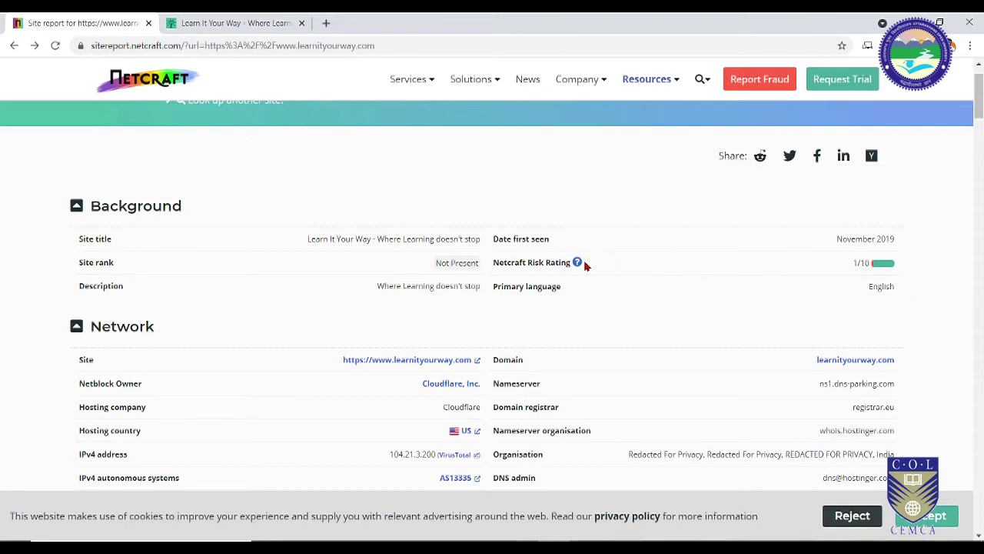
scroll(646, 254, "down", 1)
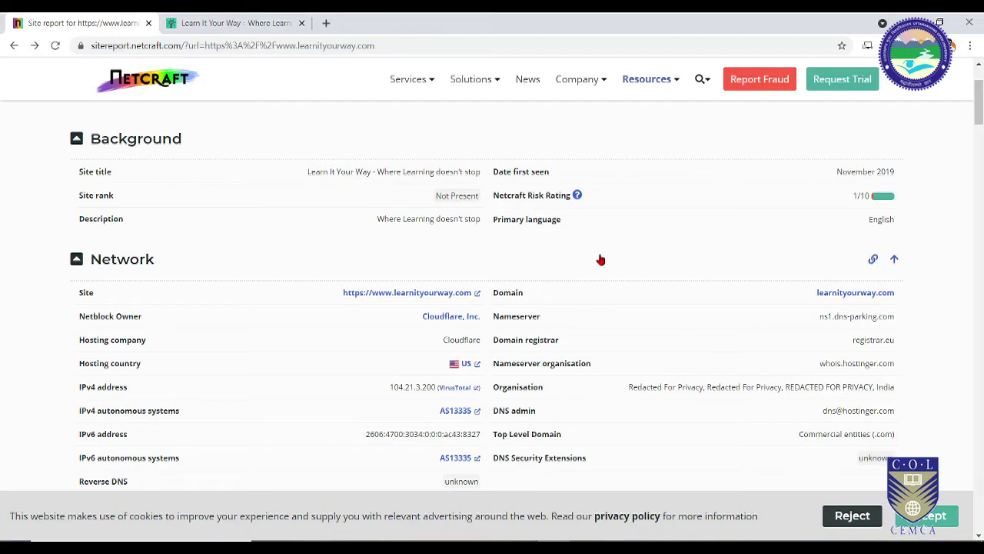
scroll(136, 308, "down", 2)
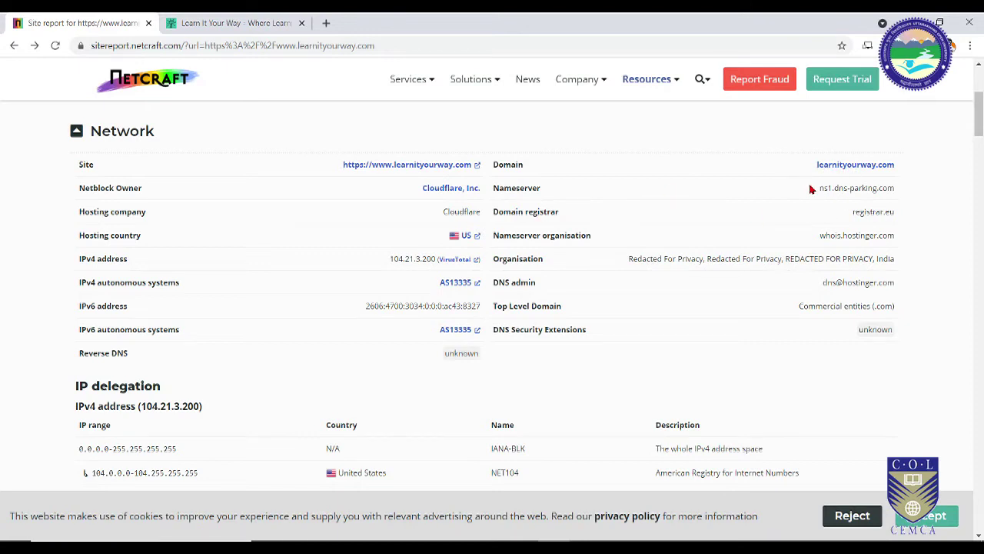
left_click_drag(818, 188, 896, 192)
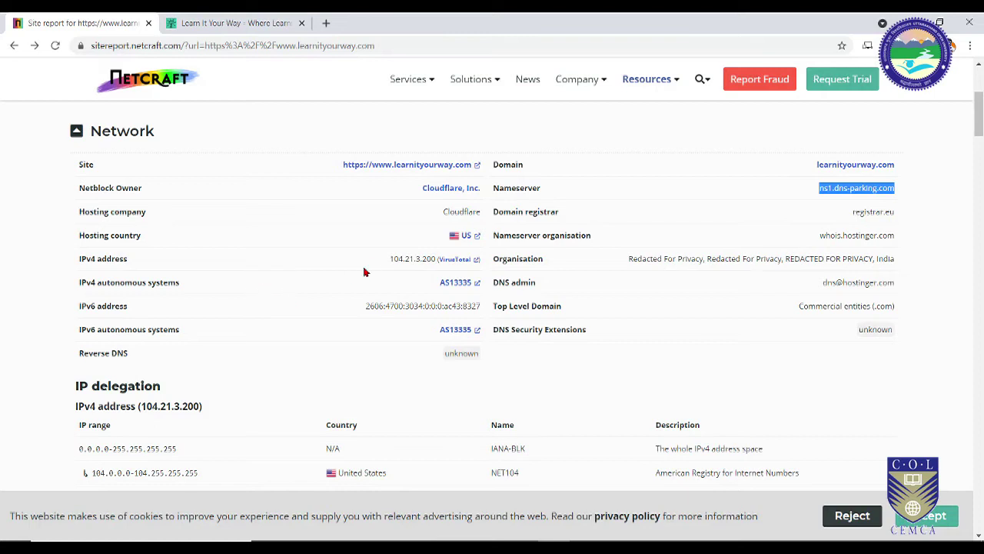
left_click(454, 261)
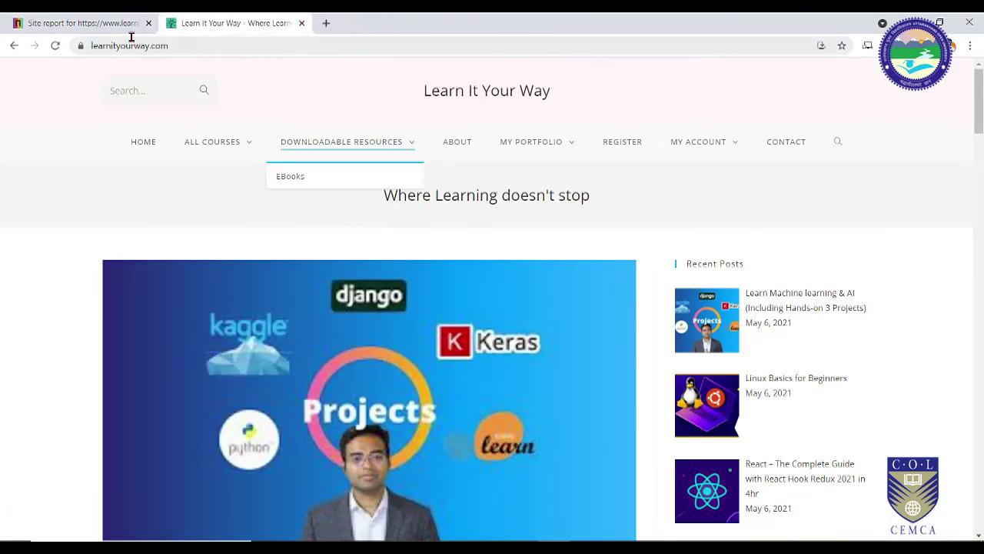
left_click(108, 23)
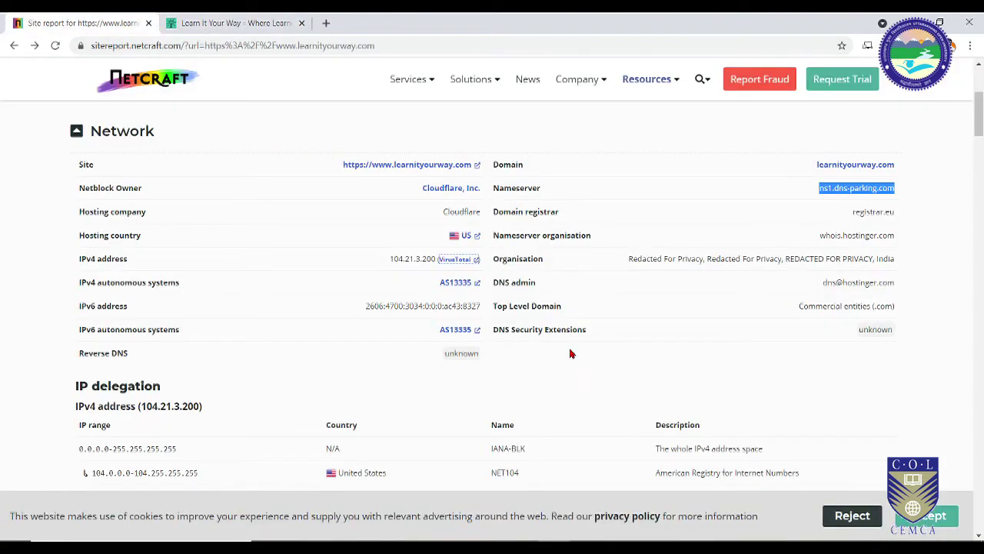
scroll(427, 347, "down", 1)
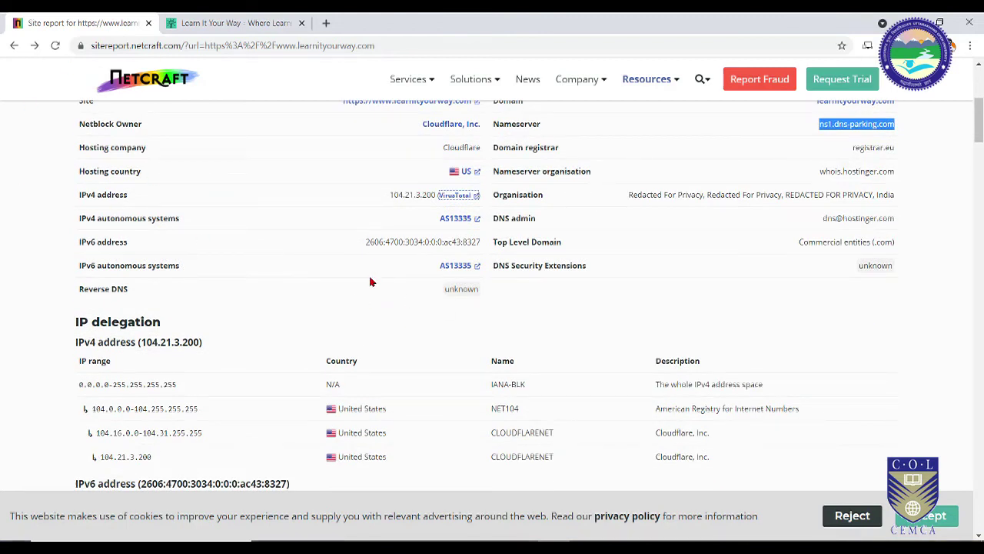
left_click_drag(364, 242, 483, 254)
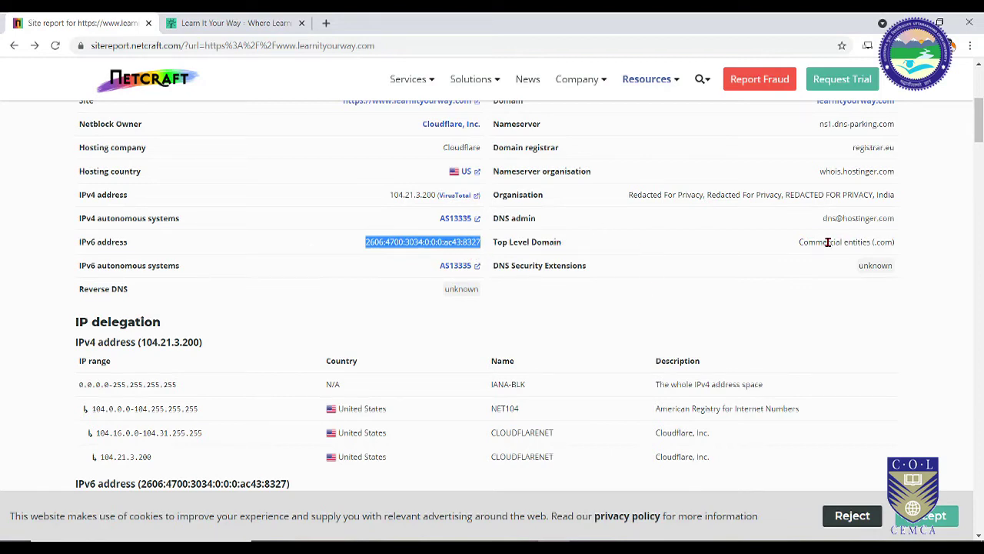
scroll(407, 297, "down", 3)
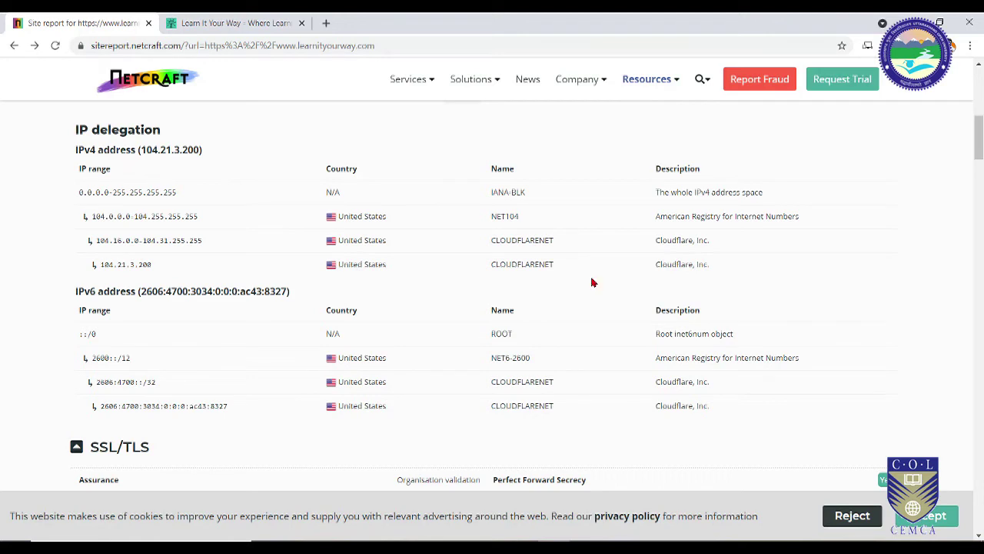
scroll(606, 264, "down", 2)
scroll(613, 265, "down", 1)
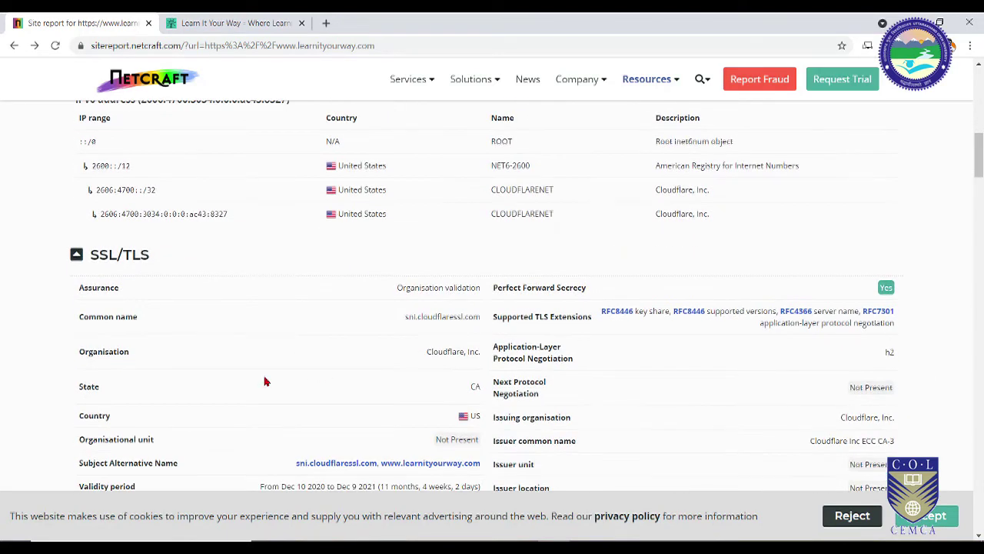
scroll(278, 358, "down", 1)
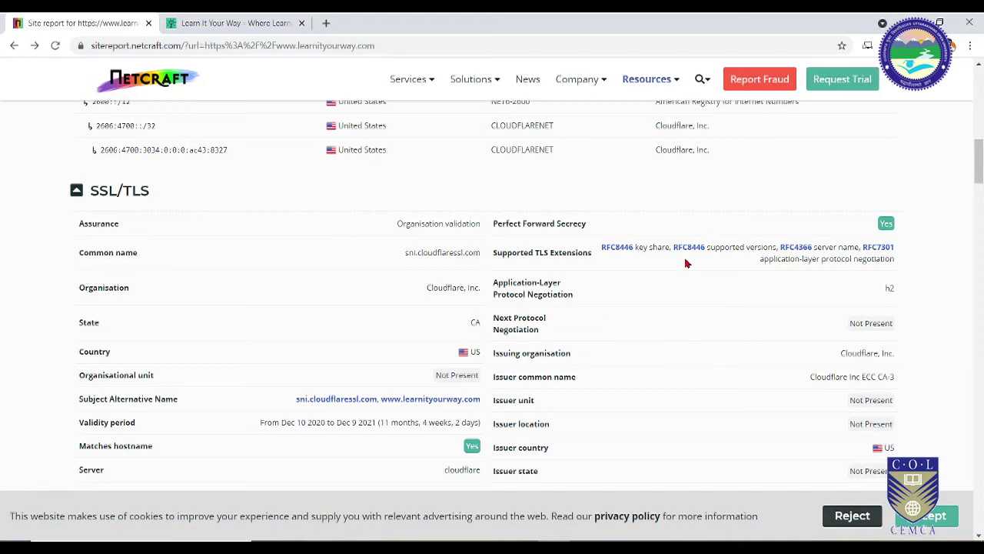
scroll(421, 339, "down", 1)
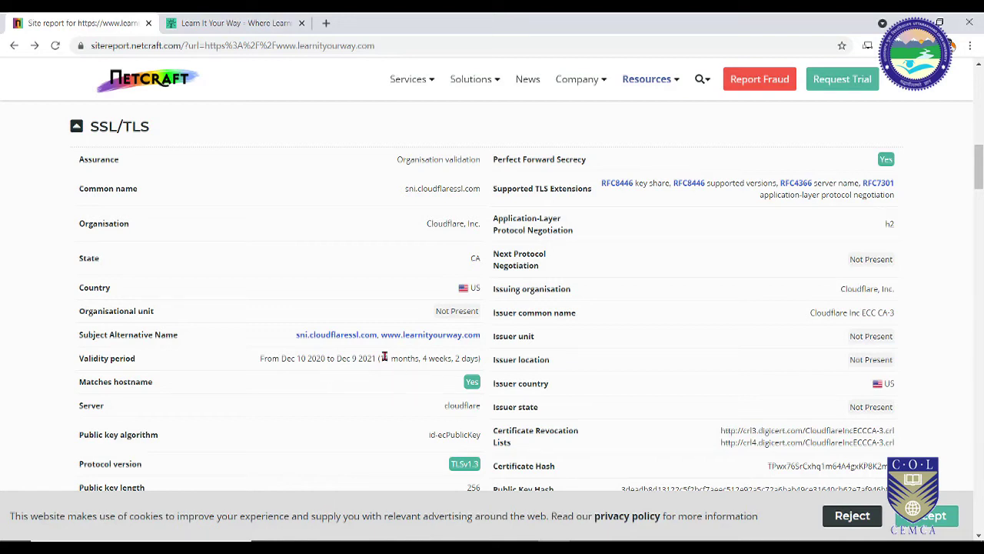
scroll(391, 383, "down", 1)
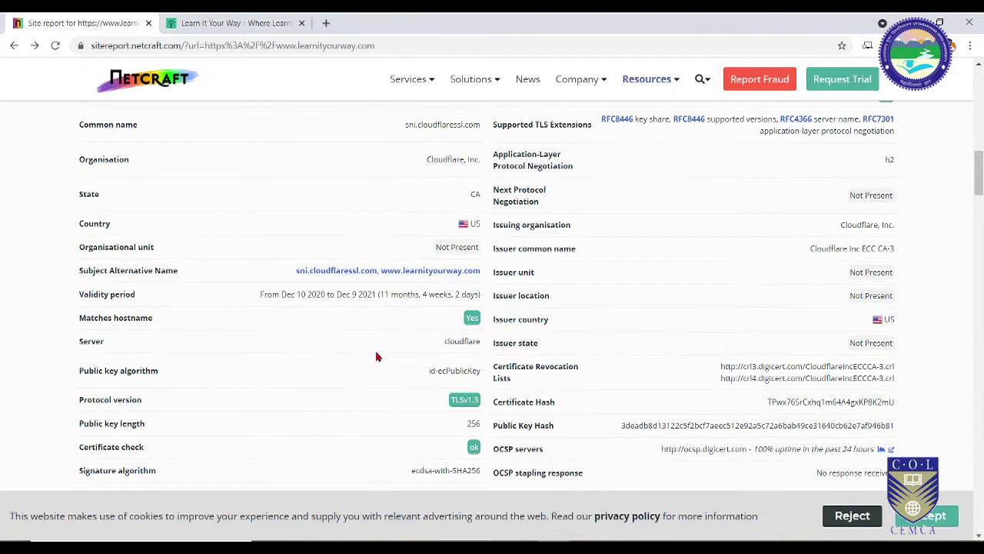
Highlight the SSL certificate's Cipher and Version number values, then clear the selection.
scroll(450, 412, "up", 1)
scroll(446, 404, "down", 1)
scroll(292, 470, "down", 2)
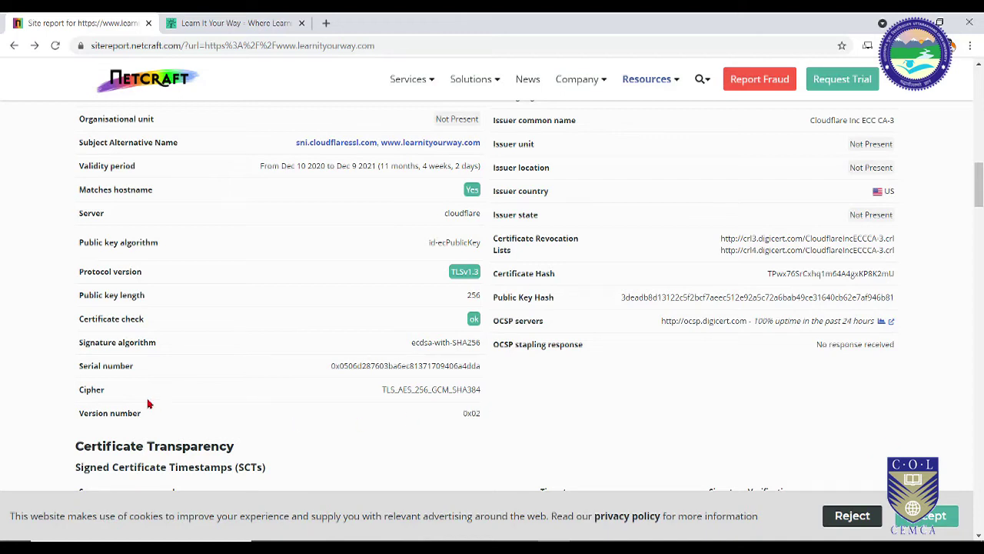
left_click_drag(377, 390, 485, 421)
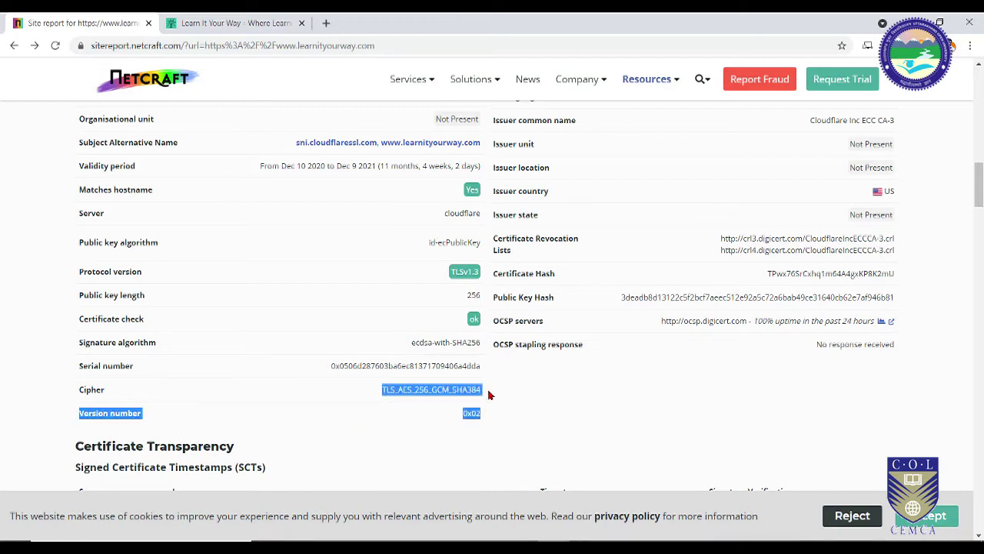
left_click(185, 424)
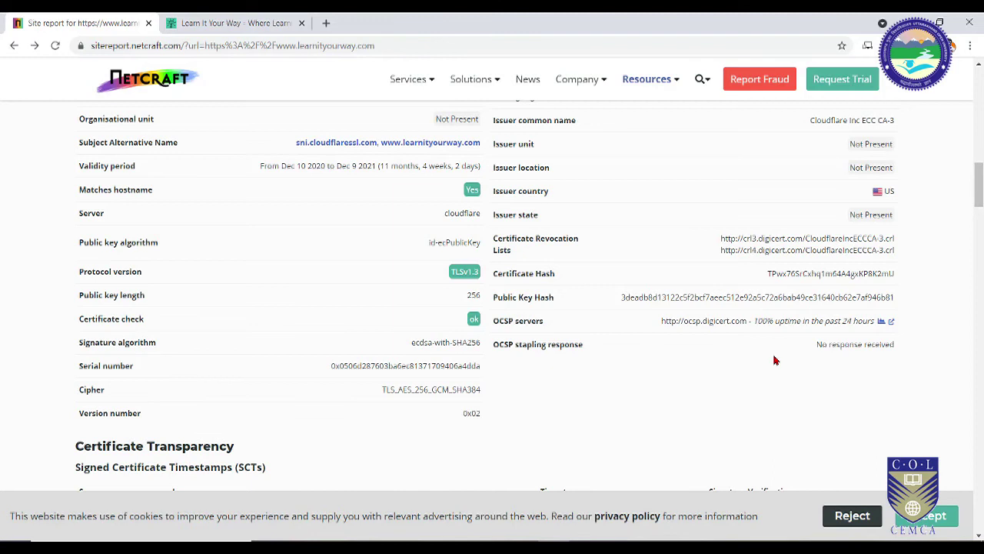
Highlight the public key hash and OCSP rows in the certificate table.
scroll(686, 357, "up", 1)
scroll(687, 357, "down", 2)
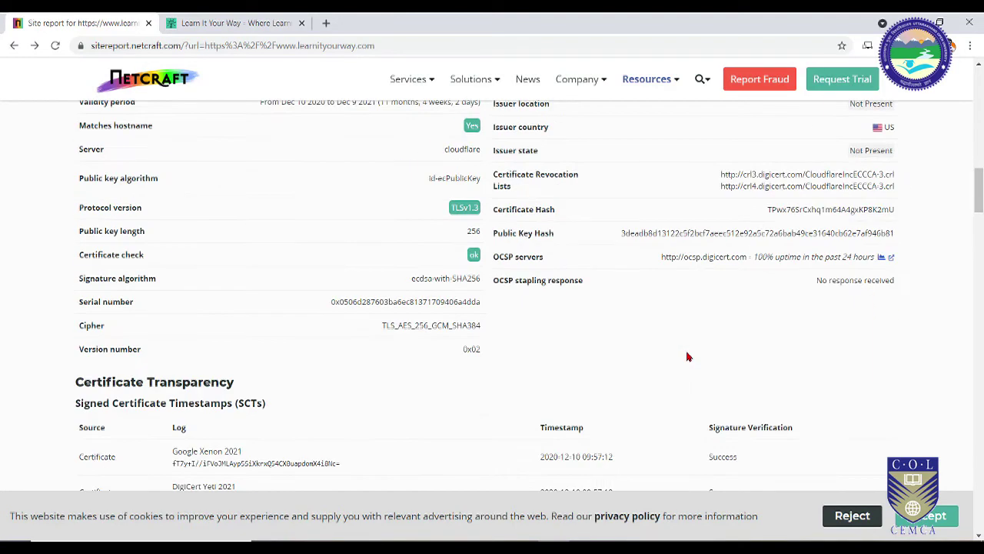
scroll(688, 356, "up", 3)
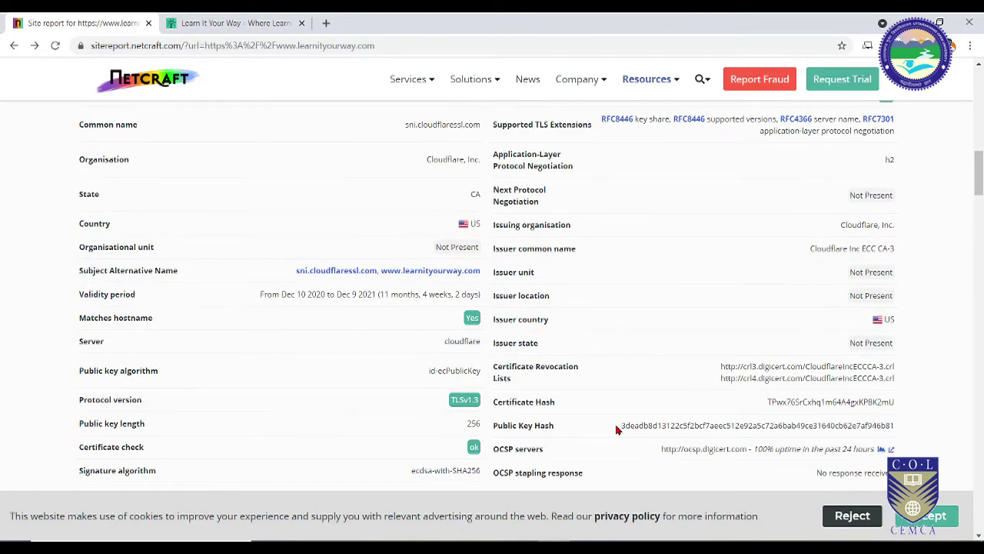
left_click_drag(625, 425, 929, 430)
left_click(580, 409)
Scroll on to the verified Google Xenon 2021 and DigiCert Yeti 2021 timestamps and the SSLv3/POODLE results.
scroll(780, 397, "down", 2)
scroll(778, 397, "up", 2)
scroll(779, 398, "down", 1)
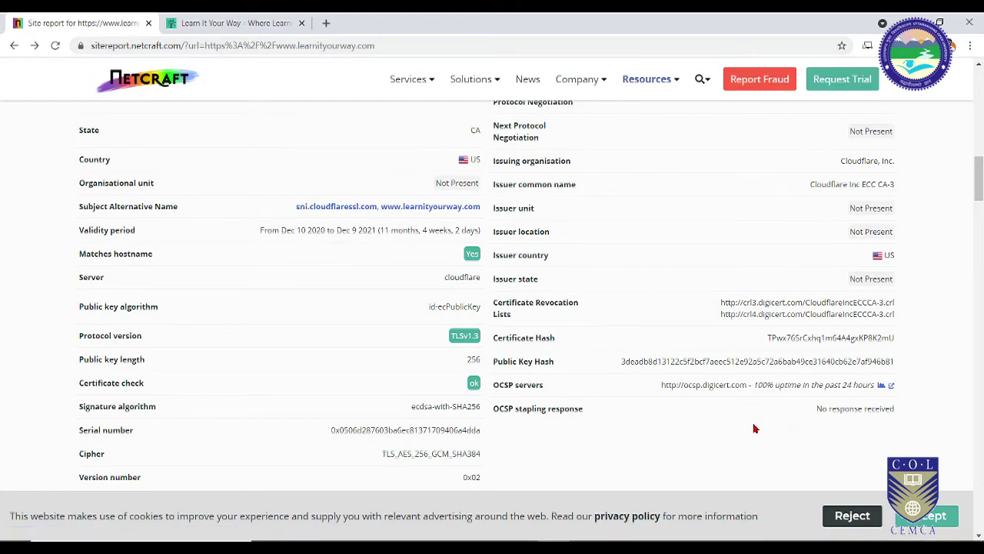
scroll(754, 428, "down", 4)
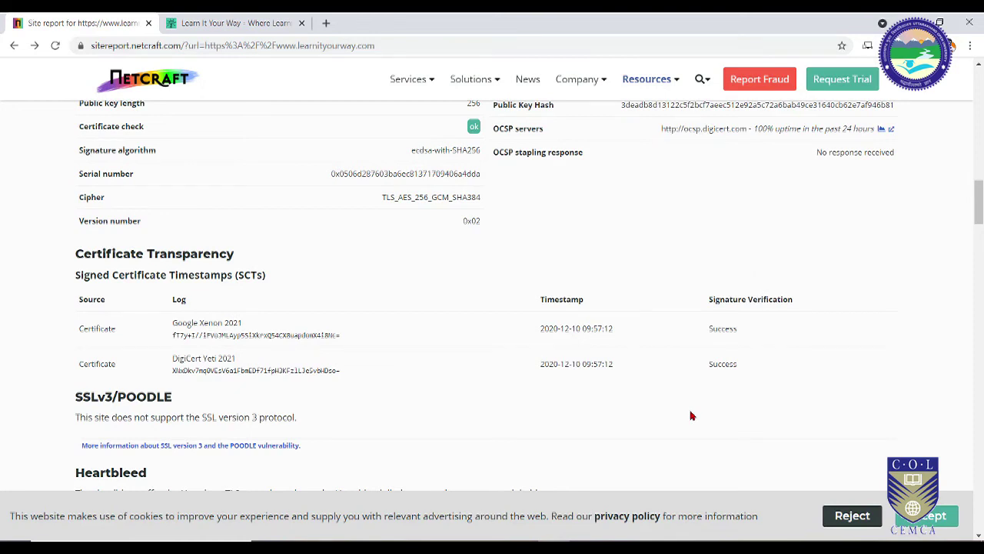
scroll(691, 415, "down", 2)
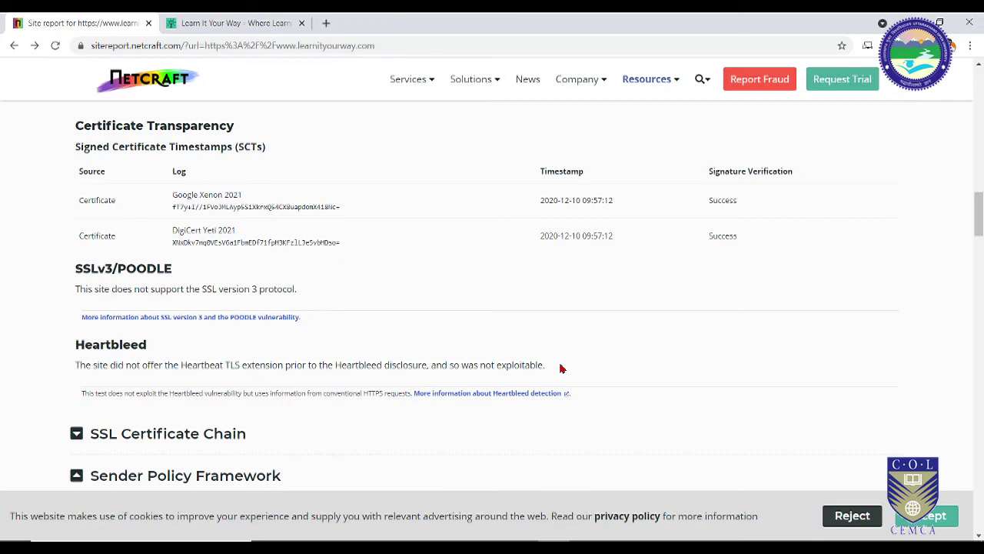
Expand the SSL Certificate Chain and pick out the Baltimore CyberTrust Root certificate name.
scroll(493, 366, "down", 3)
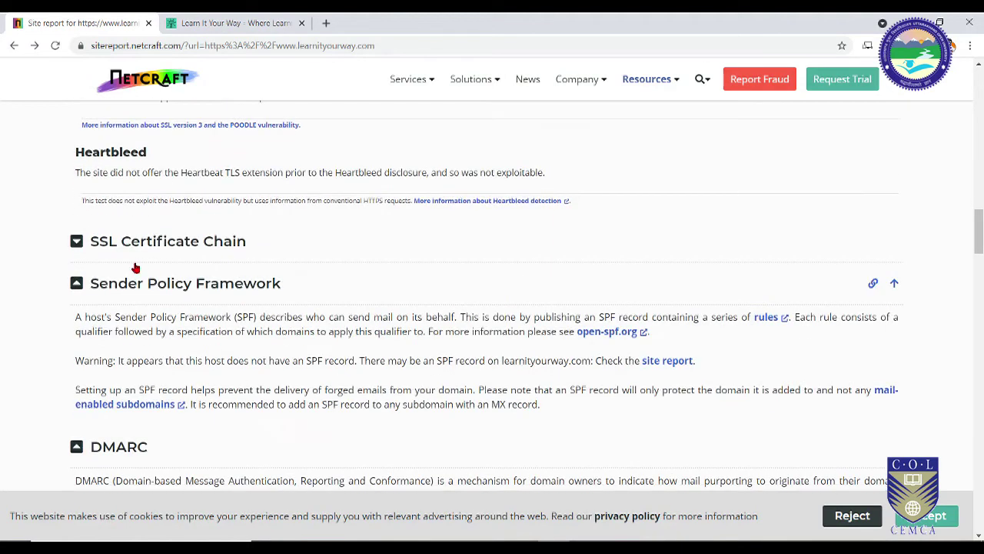
left_click(127, 246)
scroll(264, 315, "down", 1)
scroll(264, 316, "down", 1)
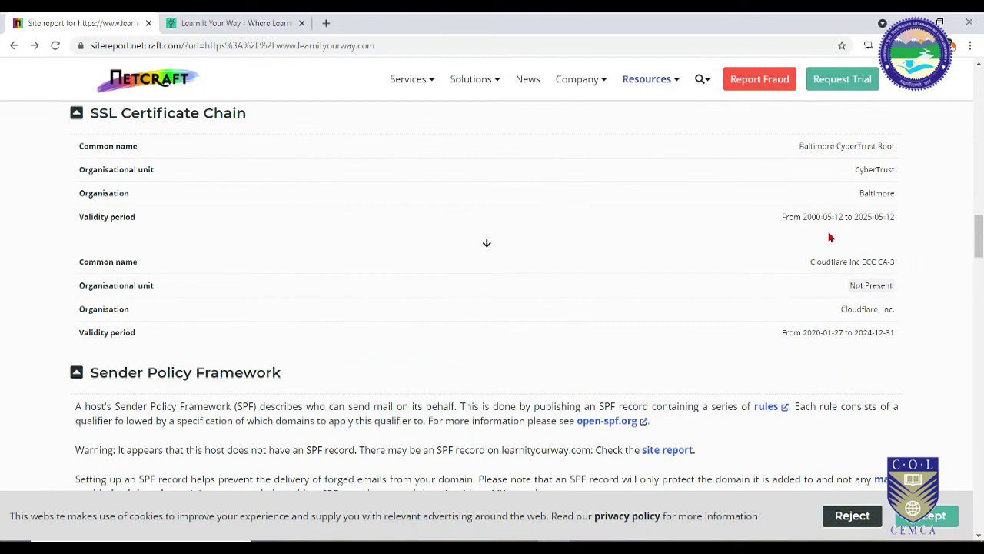
double_click(867, 172)
left_click(874, 204)
double_click(885, 193)
Highlight the Baltimore root's validity period, From 2000-05-12 to 2025-05-12.
left_click_drag(801, 217, 887, 216)
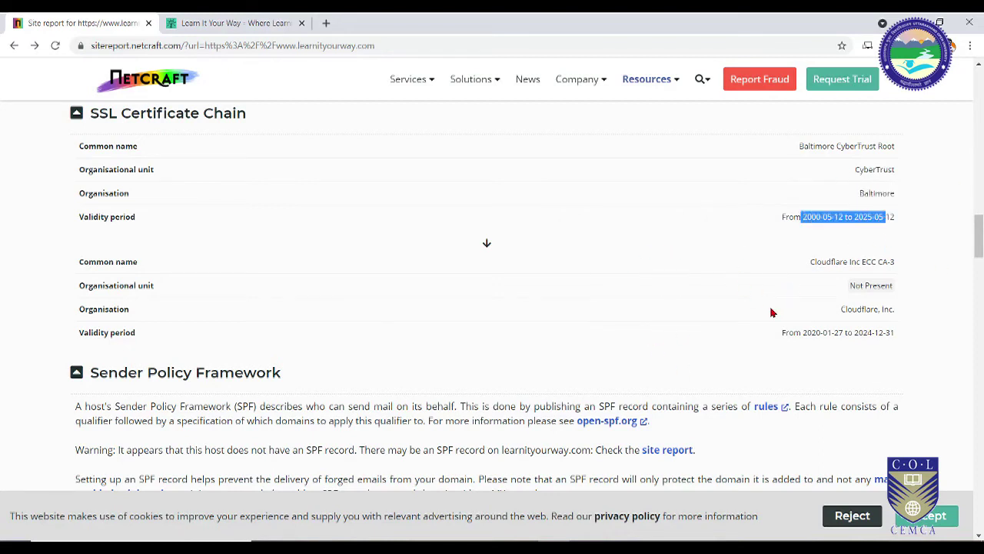
scroll(773, 312, "down", 2)
scroll(773, 312, "up", 3)
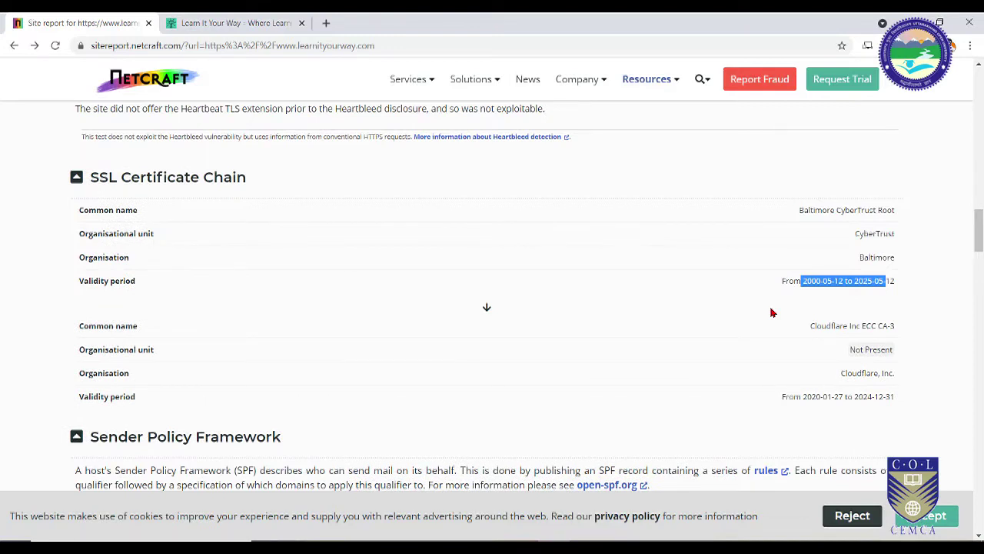
left_click(829, 284)
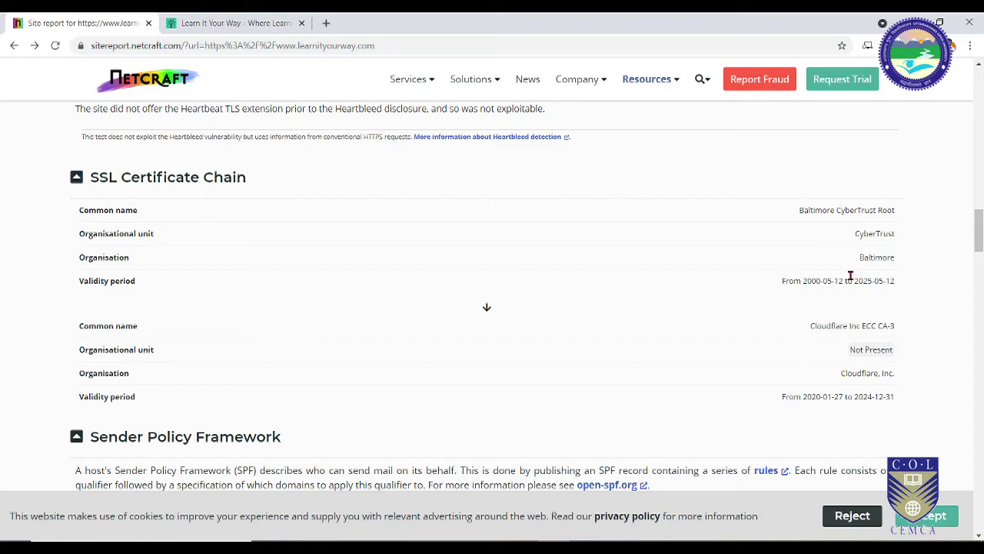
left_click_drag(896, 283, 771, 282)
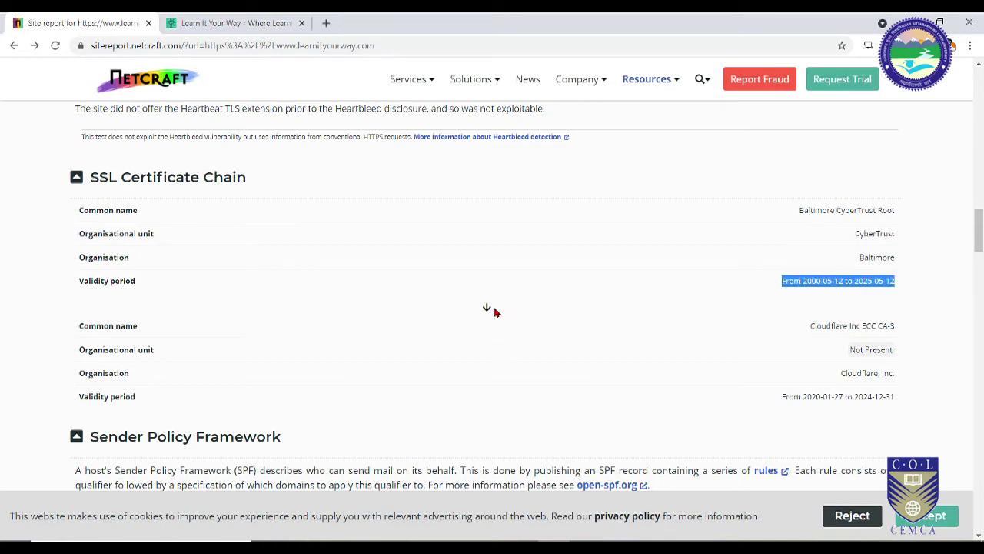
scroll(578, 377, "down", 5)
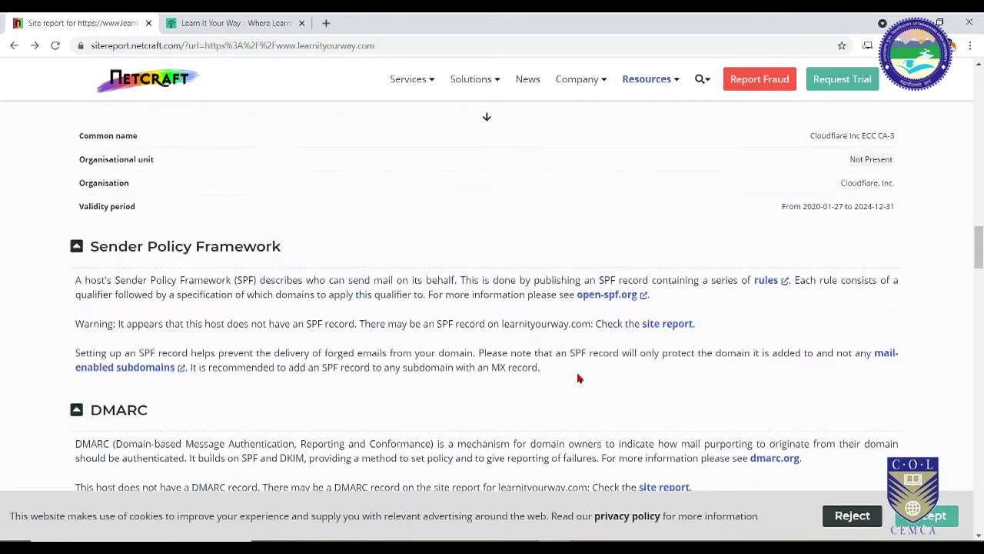
scroll(578, 377, "down", 3)
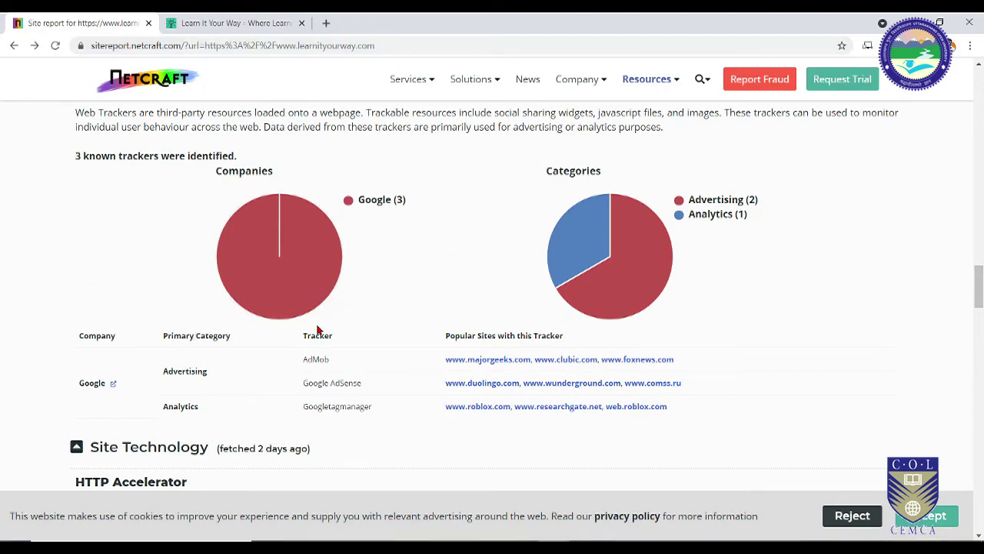
Look over the three Google web trackers, then switch to the Learn It Your Way tab.
scroll(319, 329, "down", 2)
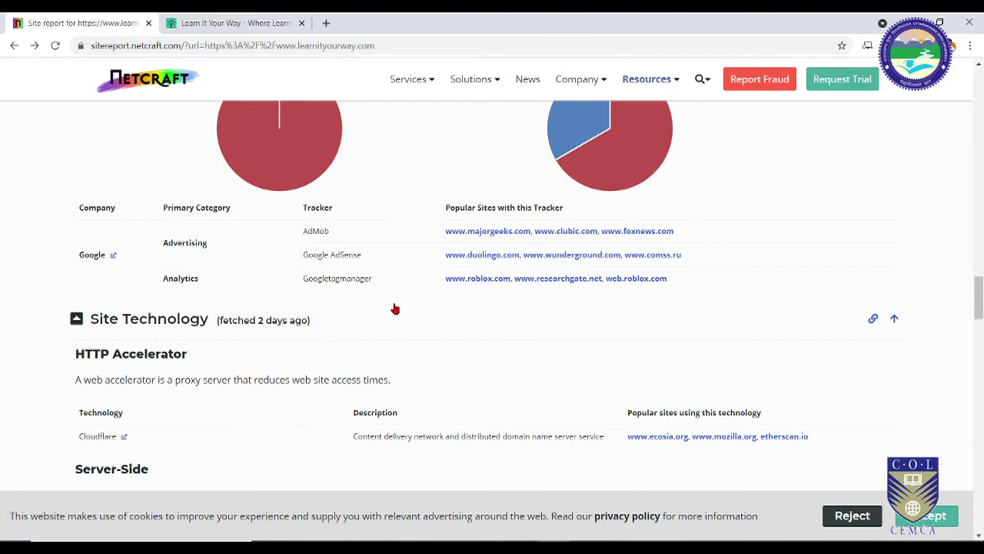
scroll(393, 309, "up", 2)
left_click(241, 17)
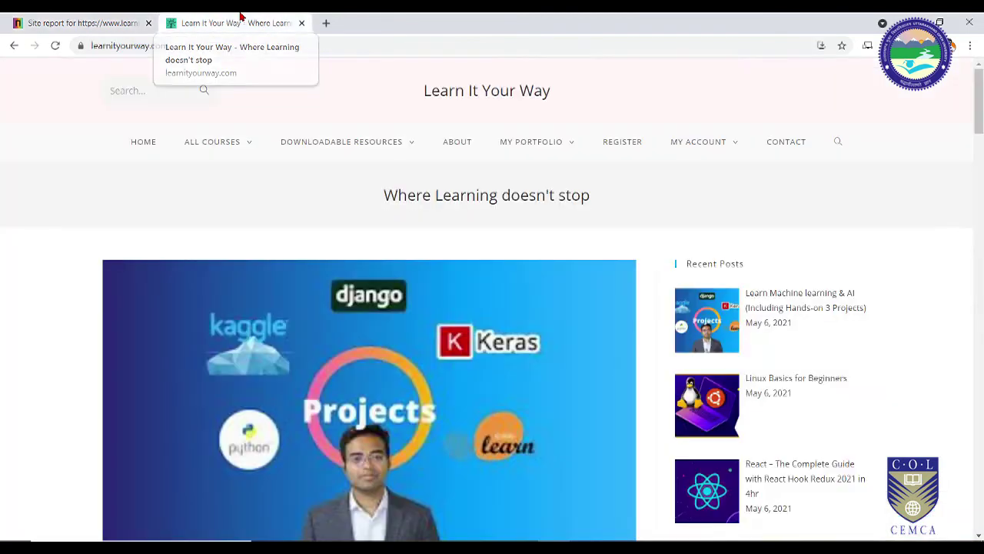
Visit Learn It Your Way's All Courses and Home pages, close the vignette ad, and return to Netcraft.
left_click(229, 145)
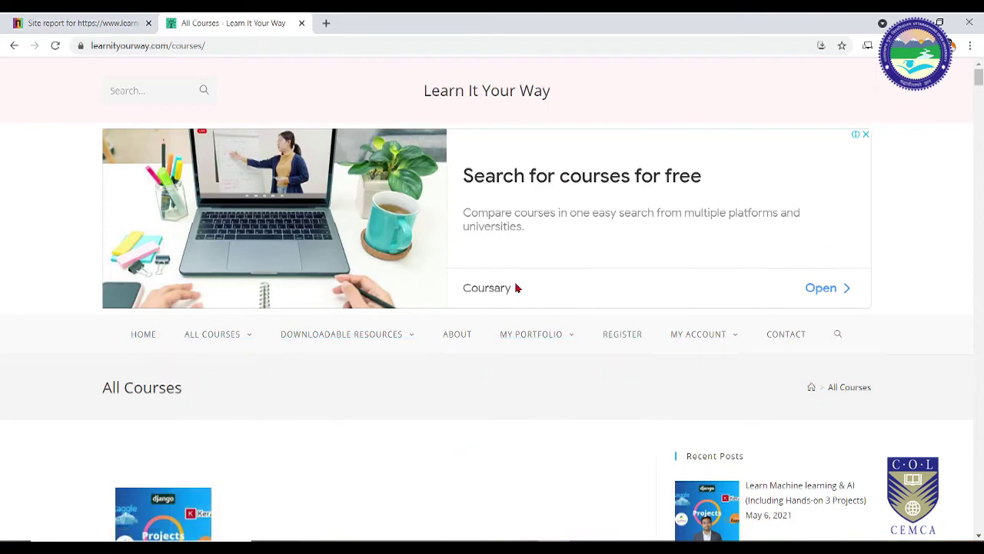
left_click(150, 334)
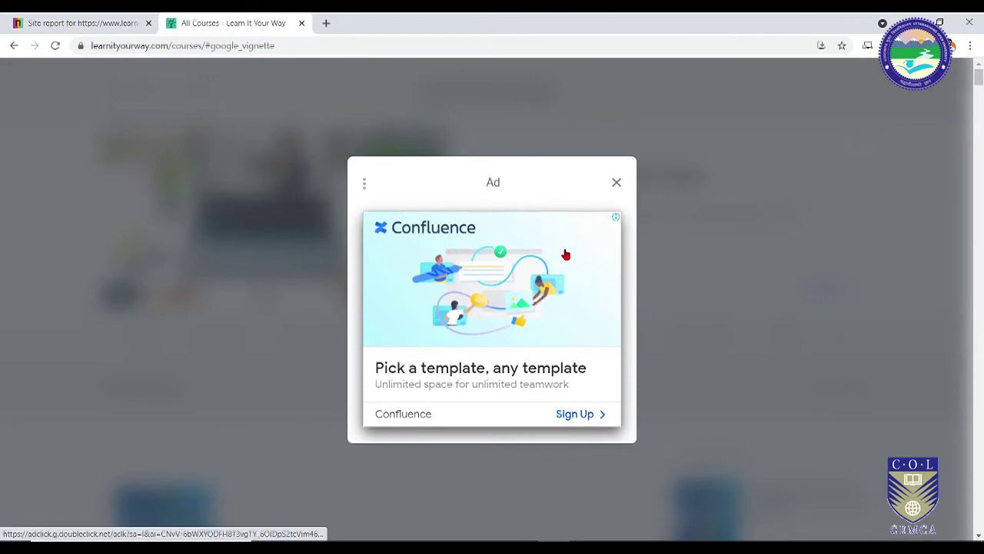
left_click(617, 184)
key("ctrl+shift+Tab")
scroll(220, 503, "down", 1)
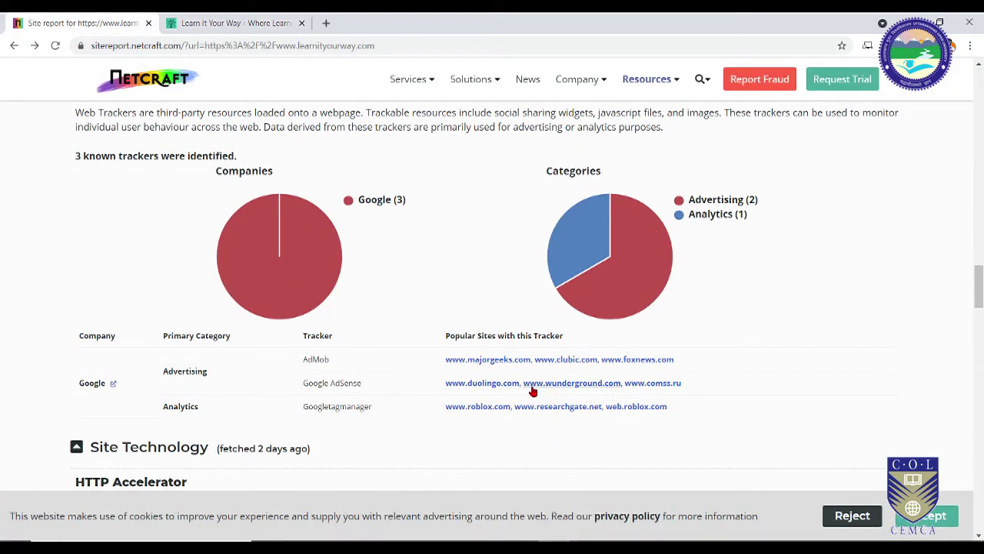
Scroll to Site Technology: Cloudflare HTTP accelerator and server-side PHP, XML, SSL, PHP Enabled.
scroll(510, 299, "down", 3)
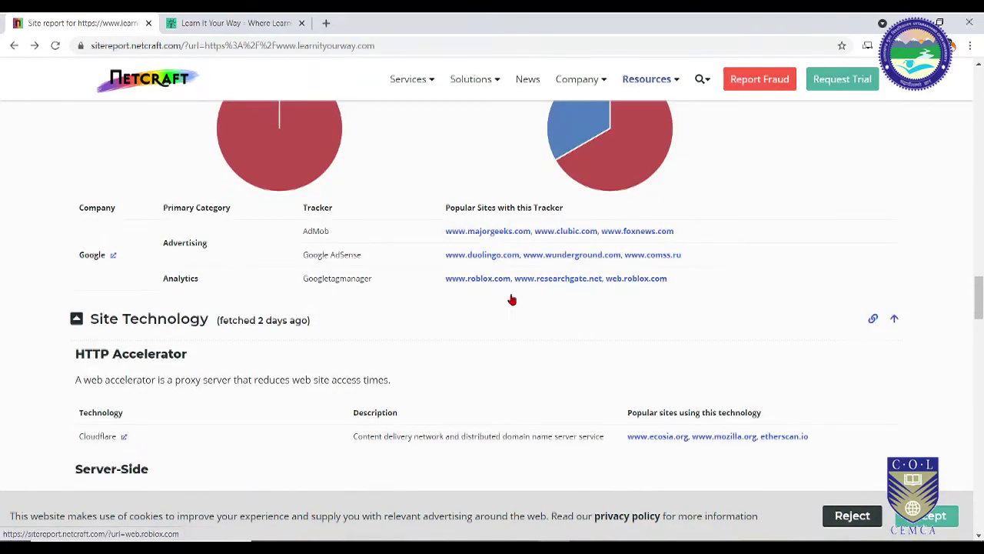
scroll(498, 302, "down", 2)
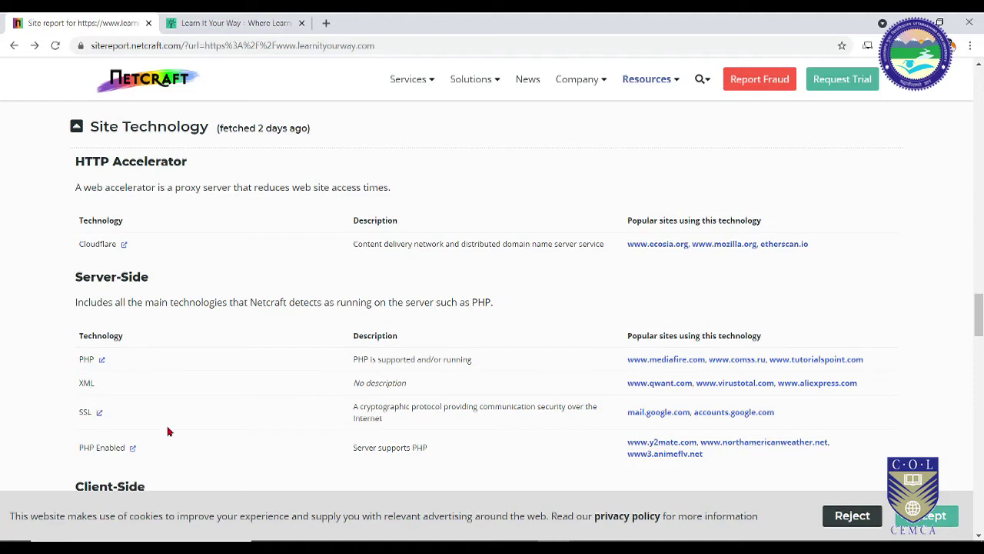
Scroll from Client-Side, Advertising, Blog, CDN and RSS technologies down to Gzip compression and Doctype.
scroll(171, 421, "down", 1)
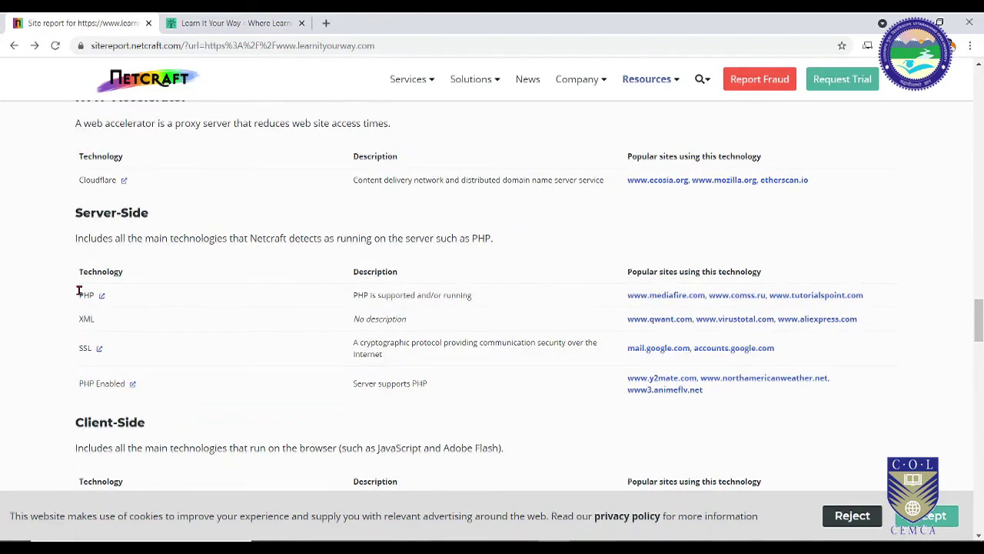
scroll(184, 396, "down", 2)
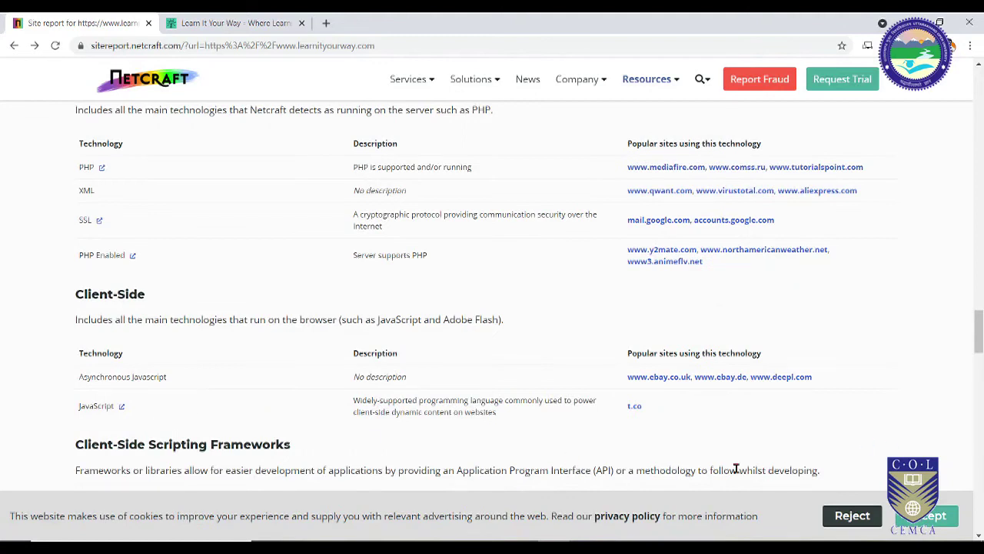
scroll(194, 392, "down", 1)
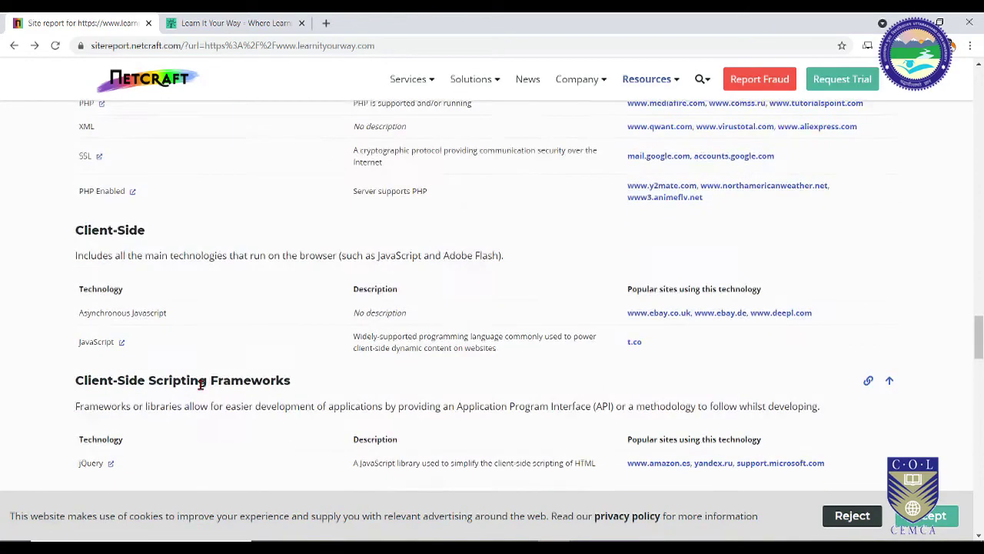
scroll(200, 385, "down", 2)
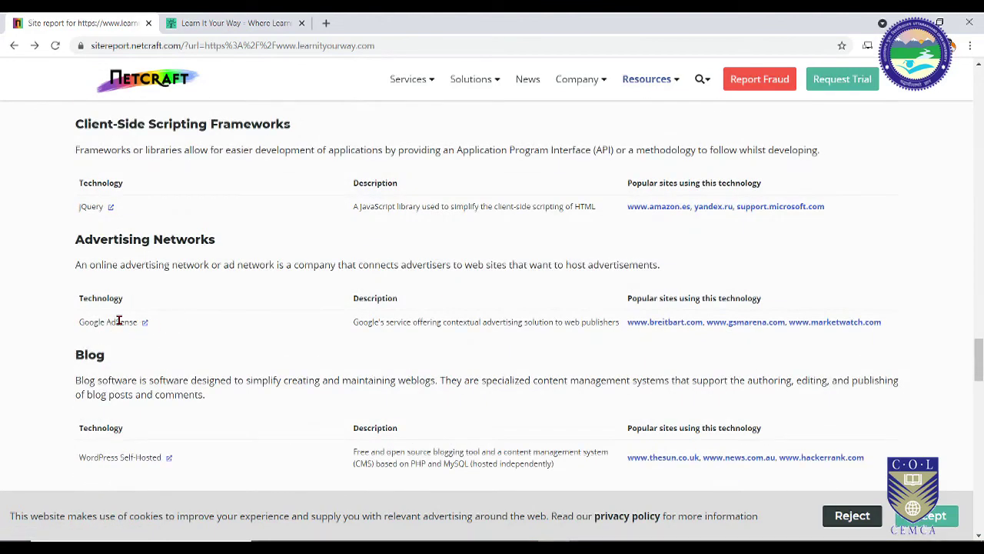
scroll(261, 335, "down", 2)
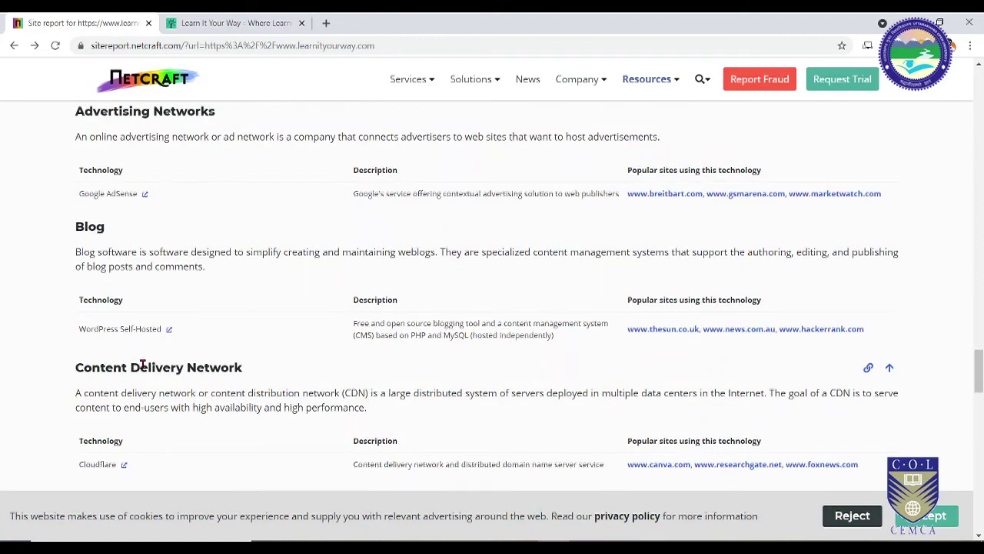
scroll(197, 372, "down", 1)
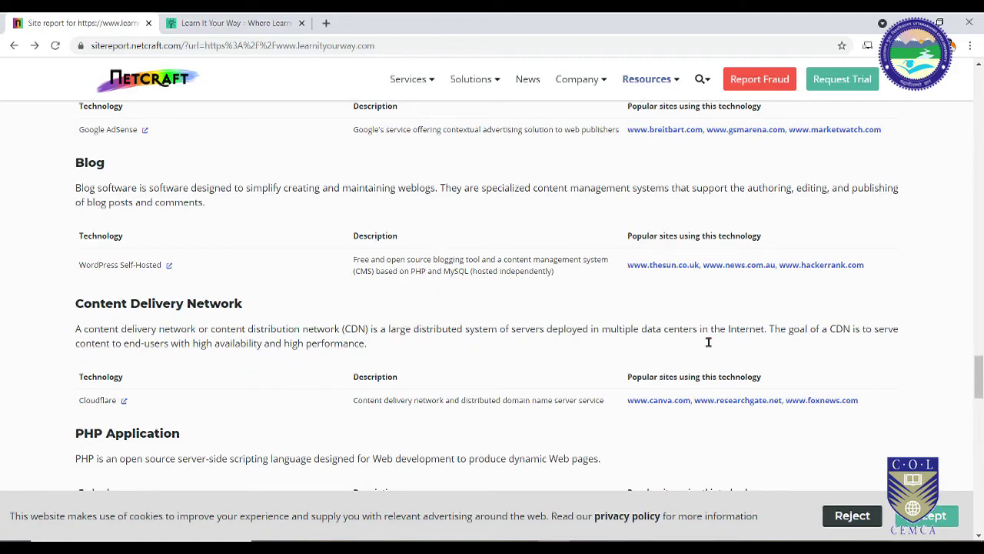
scroll(708, 341, "down", 2)
scroll(603, 323, "down", 2)
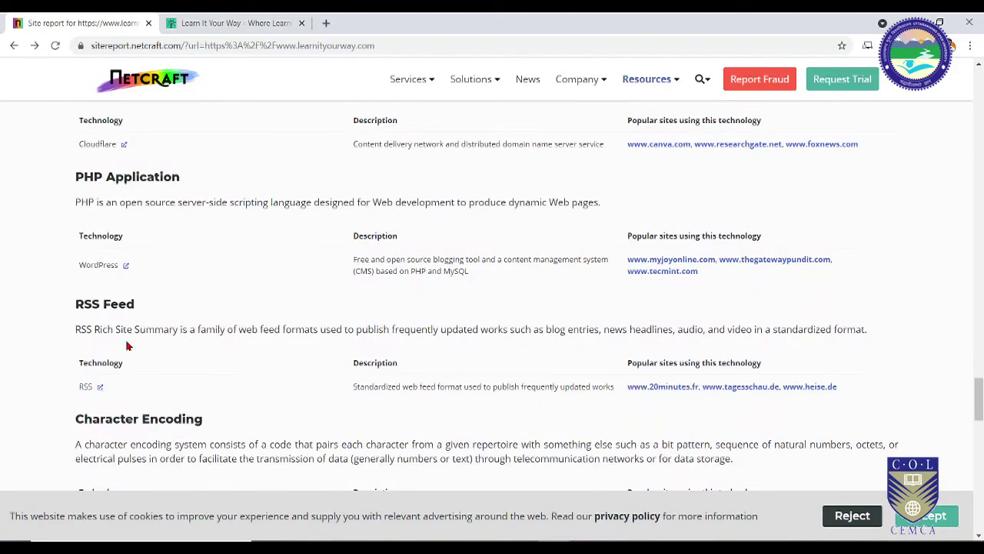
scroll(259, 377, "down", 4)
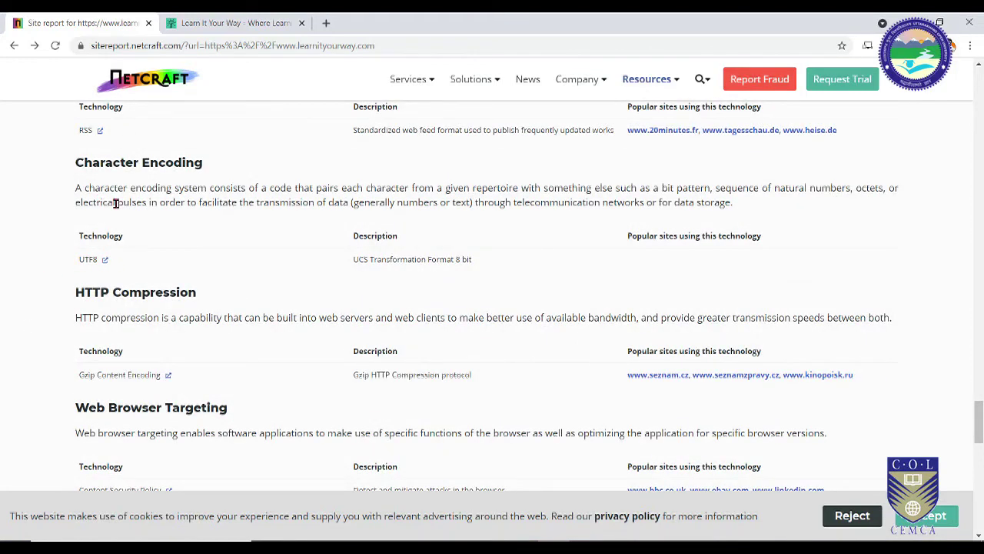
scroll(159, 279, "down", 2)
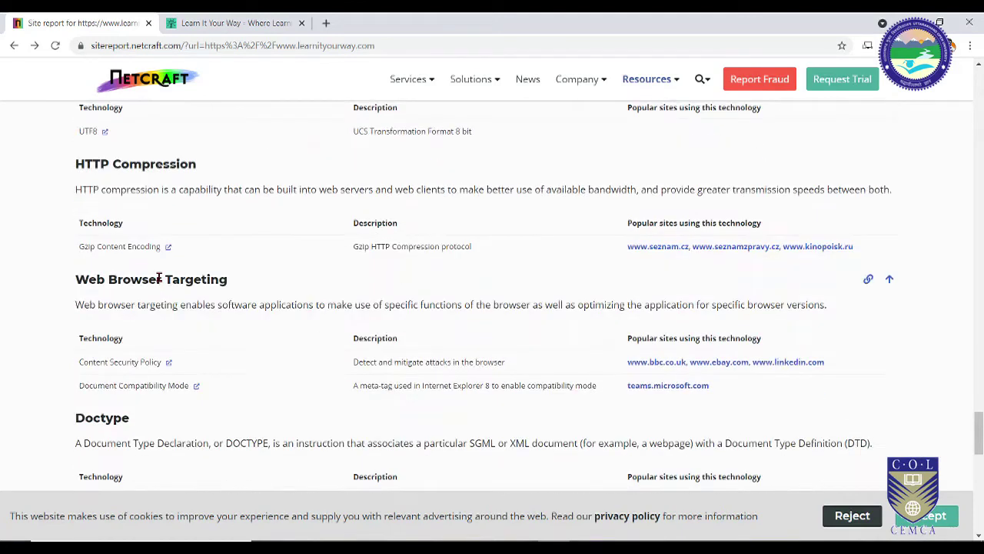
scroll(161, 281, "down", 1)
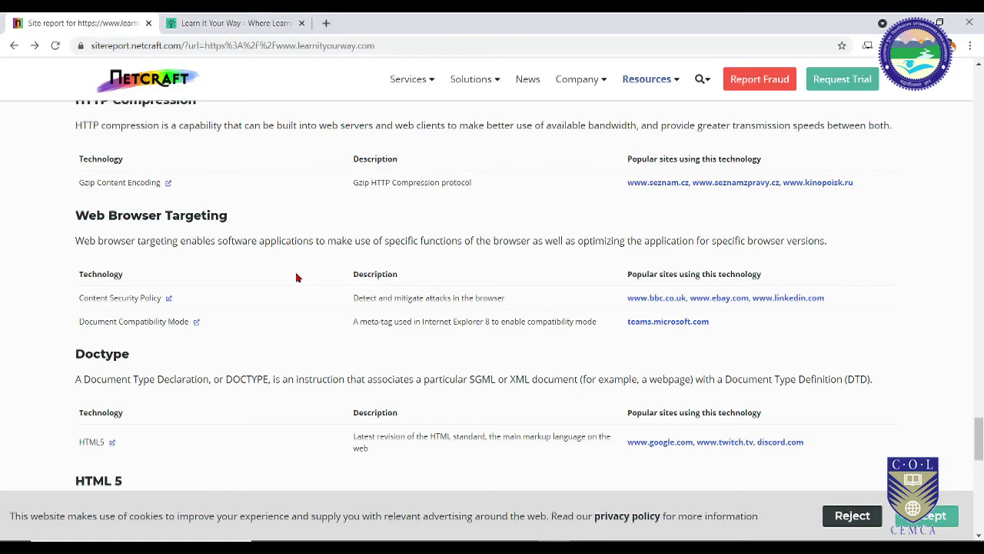
scroll(296, 277, "down", 3)
left_click_drag(978, 461, 977, 304)
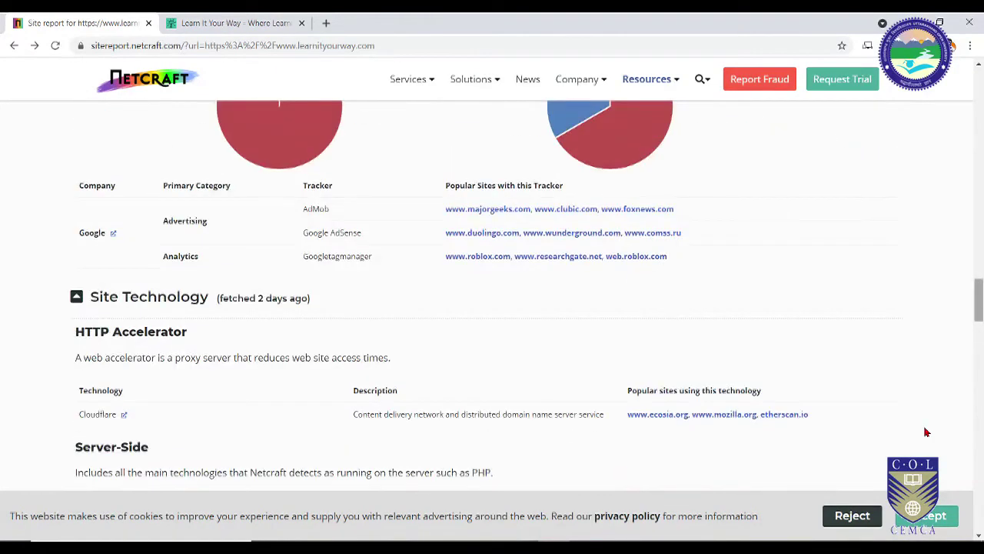
Reject Netcraft's cookie notice, review the report, and open its 12-page print preview as PDF.
left_click(853, 517)
scroll(846, 385, "up", 9)
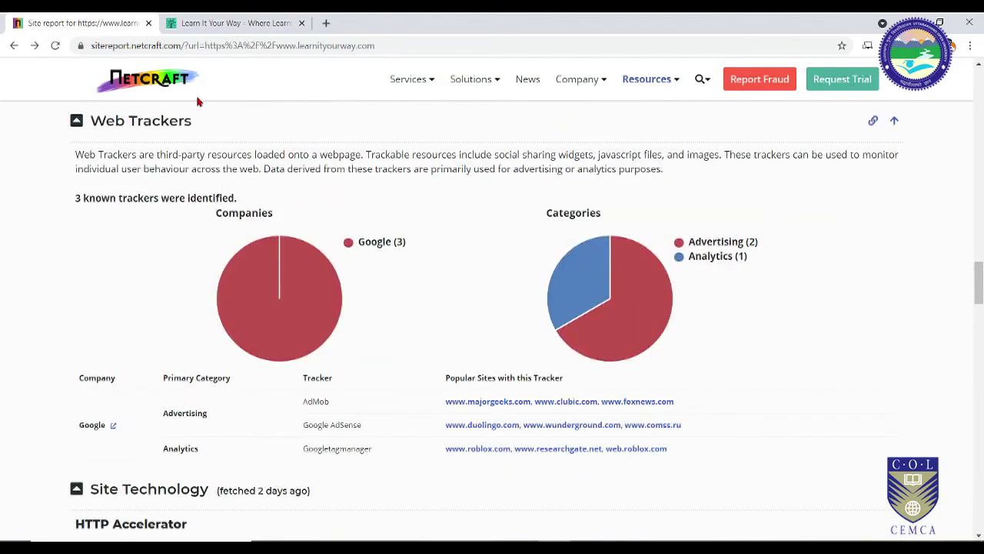
scroll(498, 276, "up", 1)
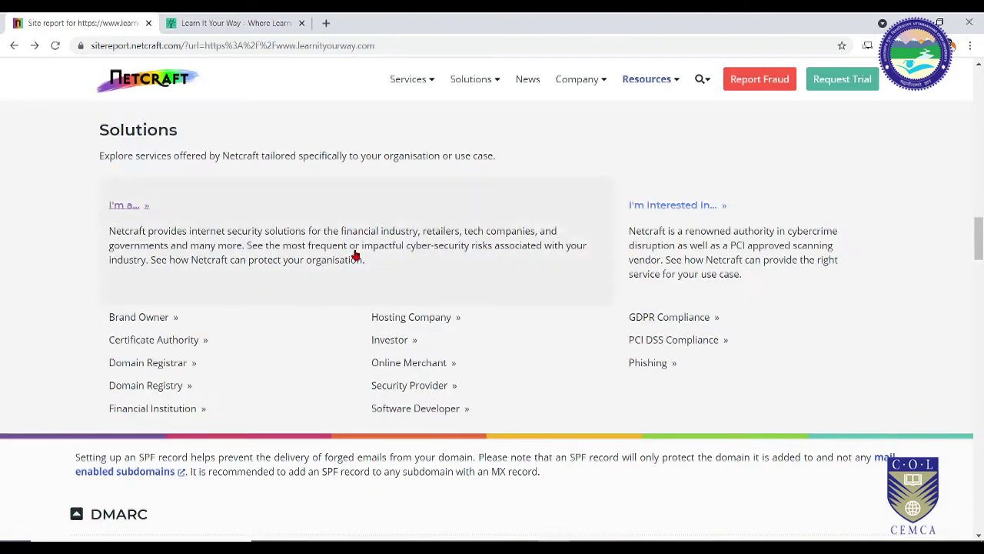
scroll(939, 389, "down", 3)
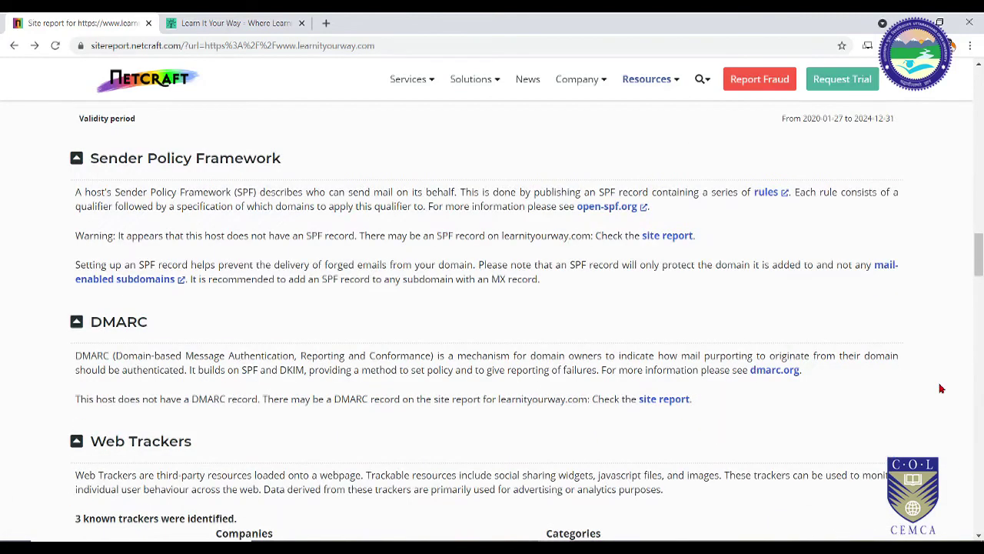
key("ctrl+p")
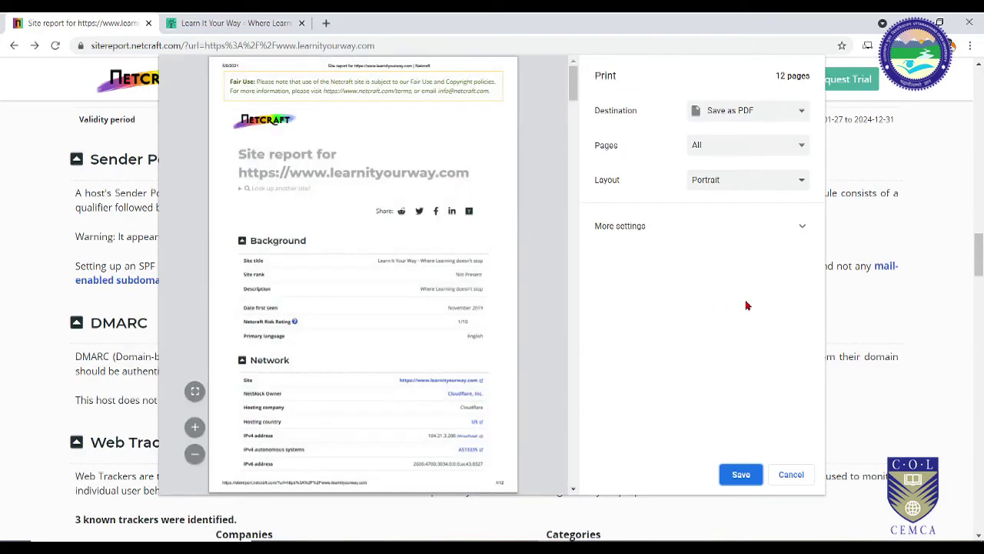
scroll(461, 369, "down", 10)
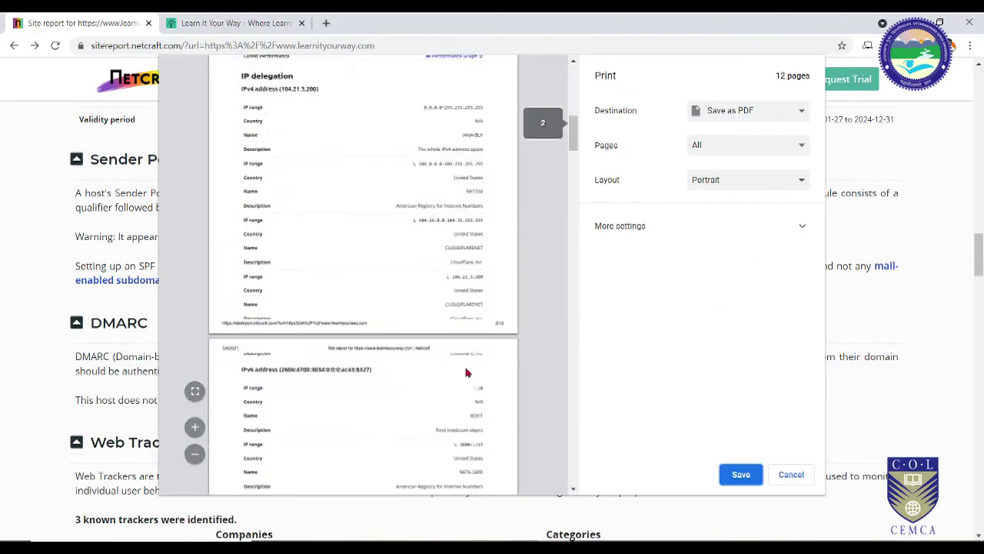
left_click(802, 480)
scroll(282, 262, "up", 3)
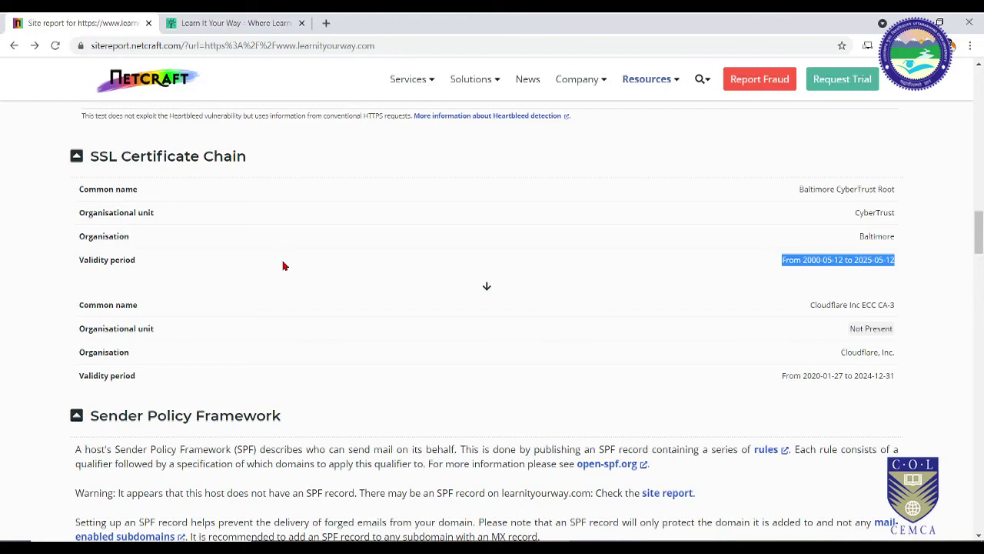
scroll(356, 343, "up", 20)
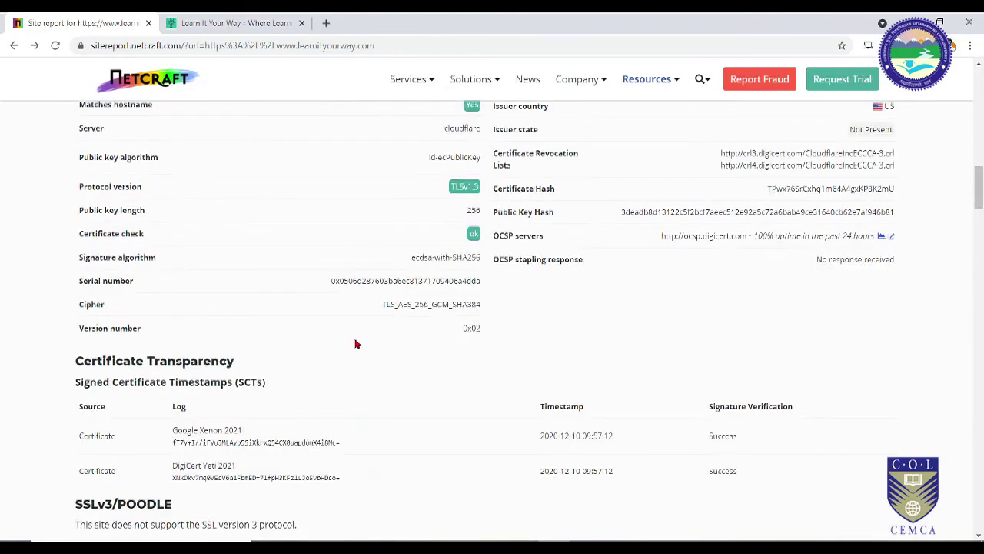
scroll(374, 343, "up", 15)
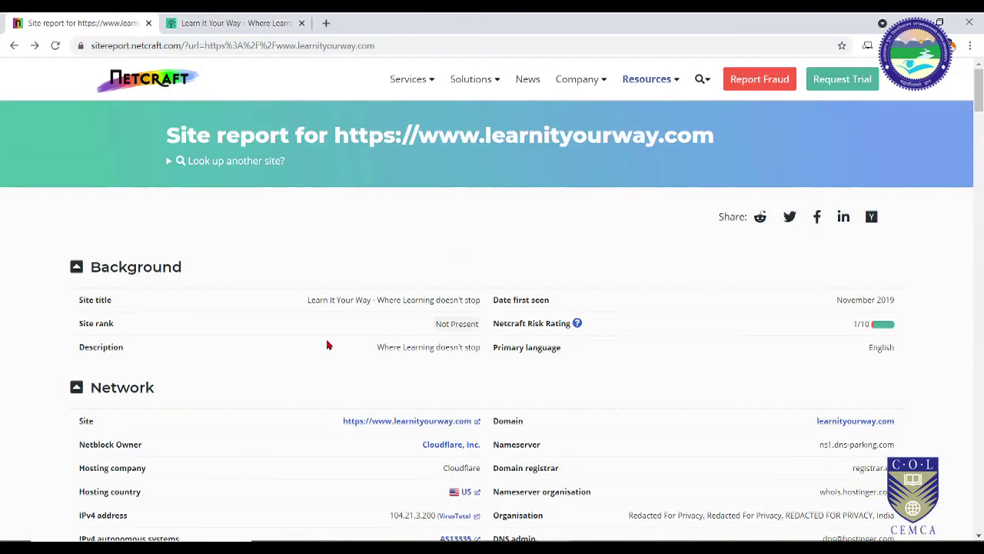
left_click(256, 161)
Look up google.co.in in Netcraft's site address field.
left_click(428, 214)
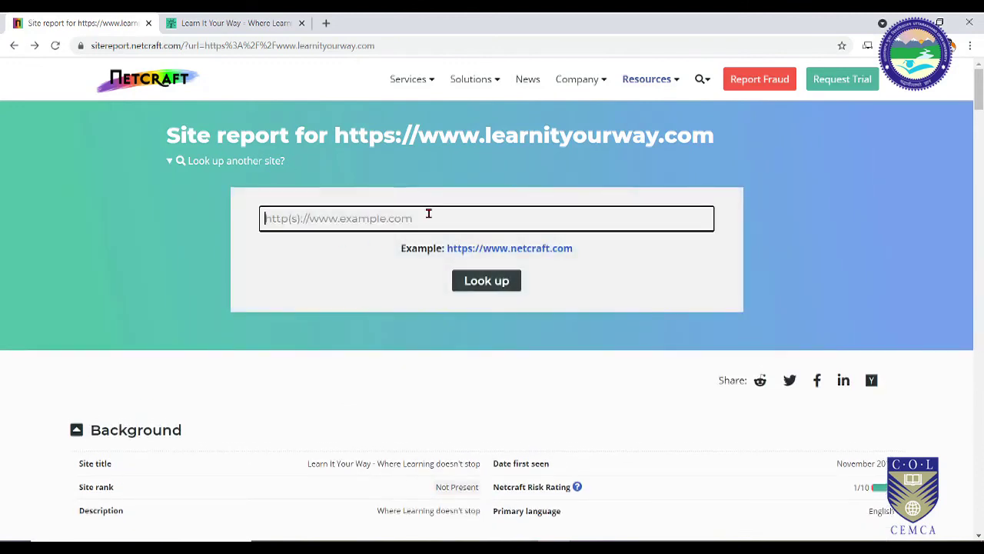
type("google")
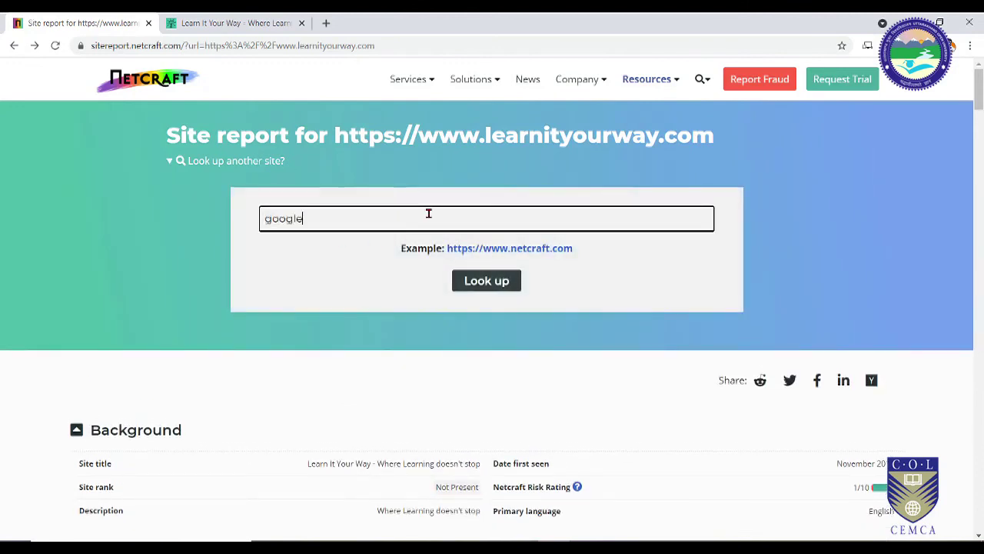
type(".co.in")
key("Return")
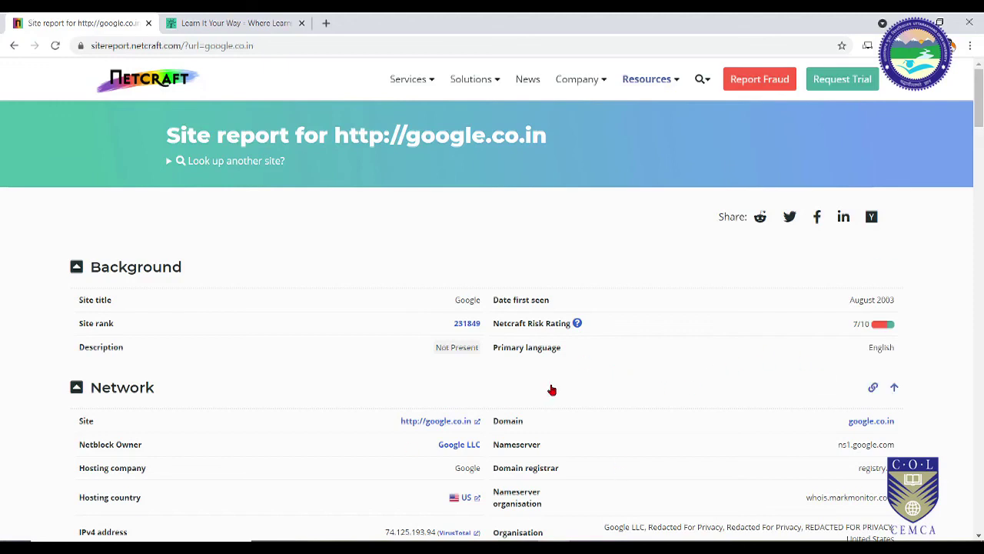
scroll(538, 370, "down", 1)
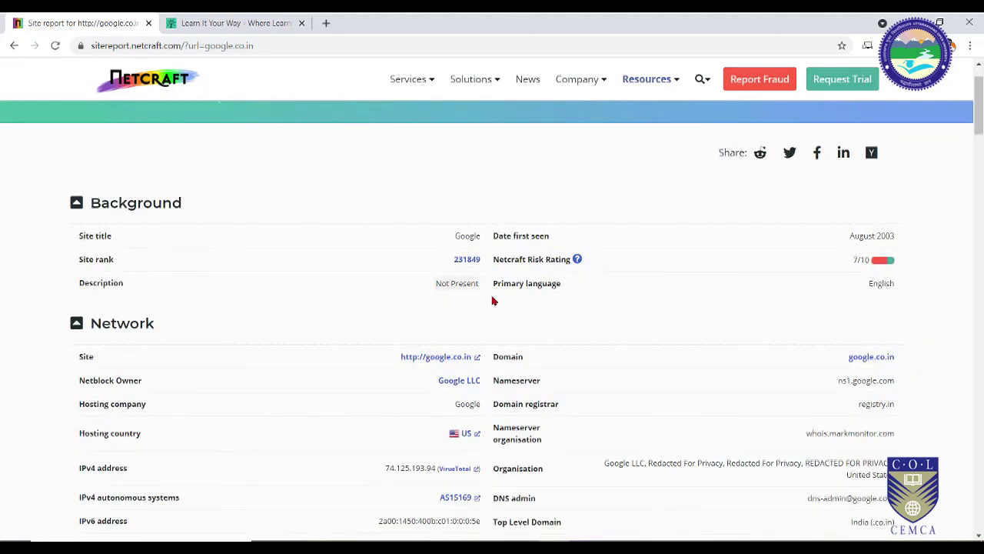
scroll(493, 299, "down", 4)
scroll(522, 282, "down", 1)
scroll(635, 312, "down", 2)
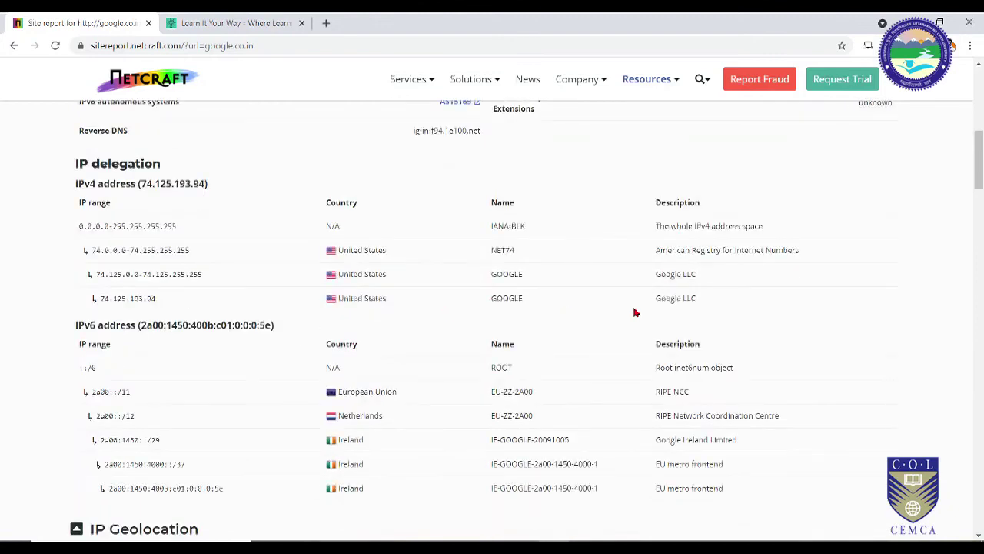
scroll(127, 344, "up", 4)
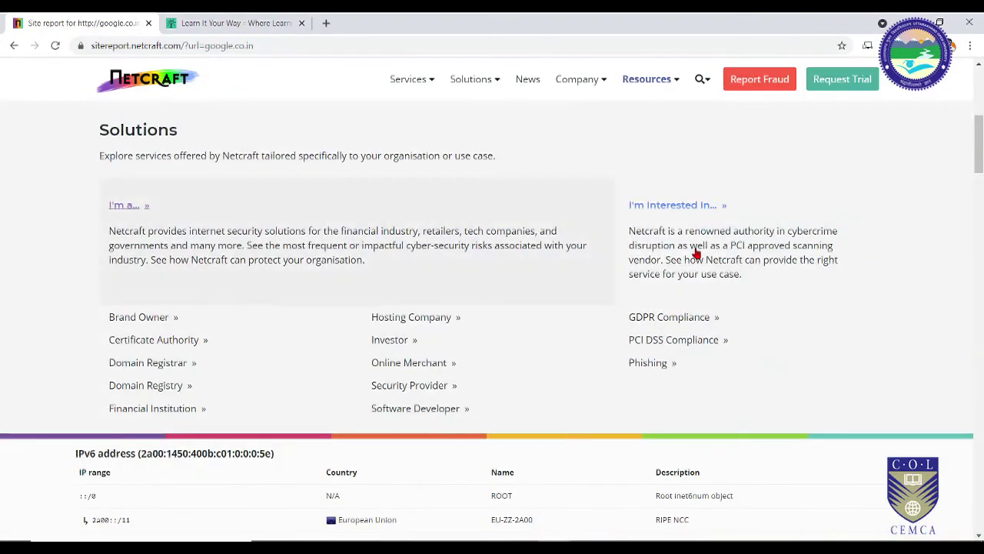
scroll(347, 378, "down", 1)
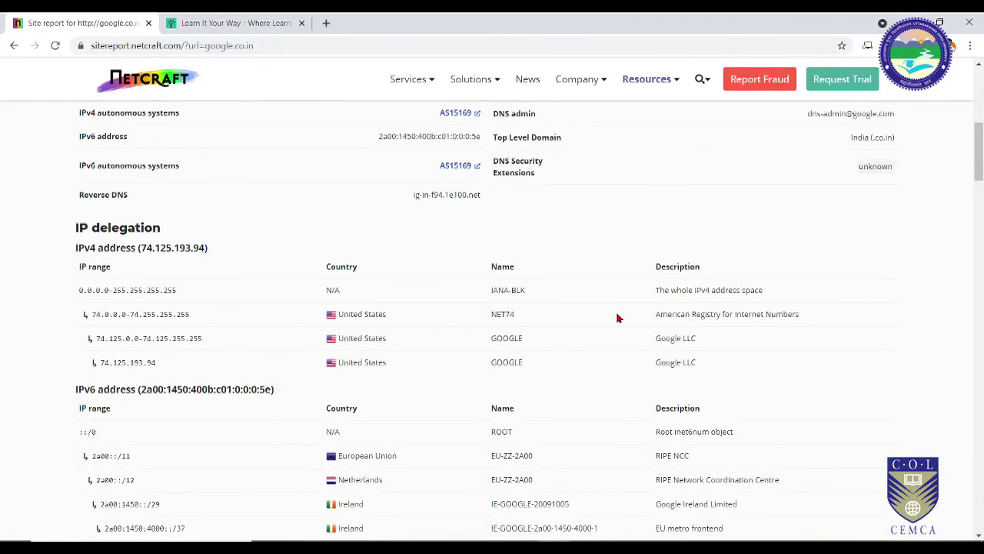
scroll(617, 318, "down", 3)
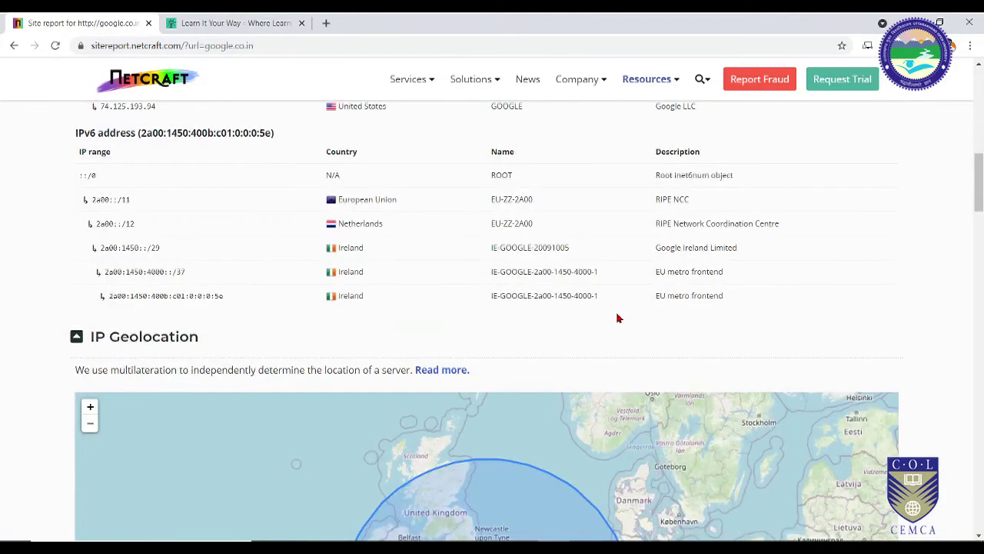
scroll(617, 317, "down", 2)
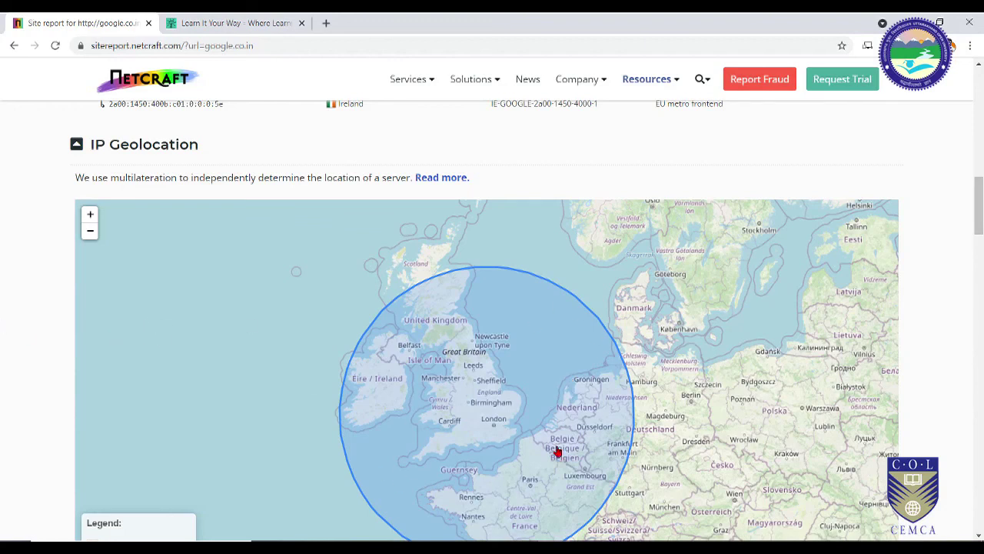
scroll(432, 432, "down", 1)
scroll(11, 323, "down", 6)
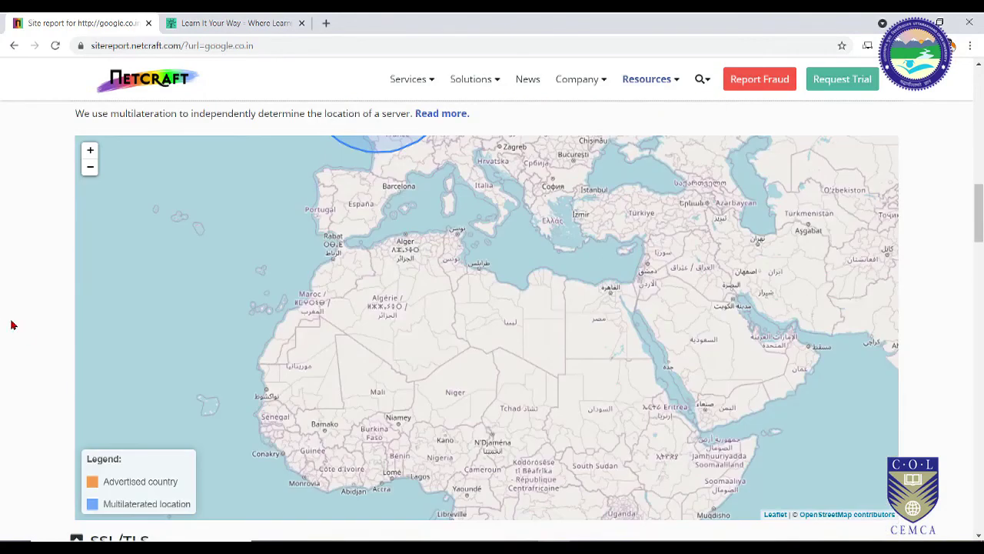
scroll(607, 377, "down", 1)
scroll(607, 376, "up", 1)
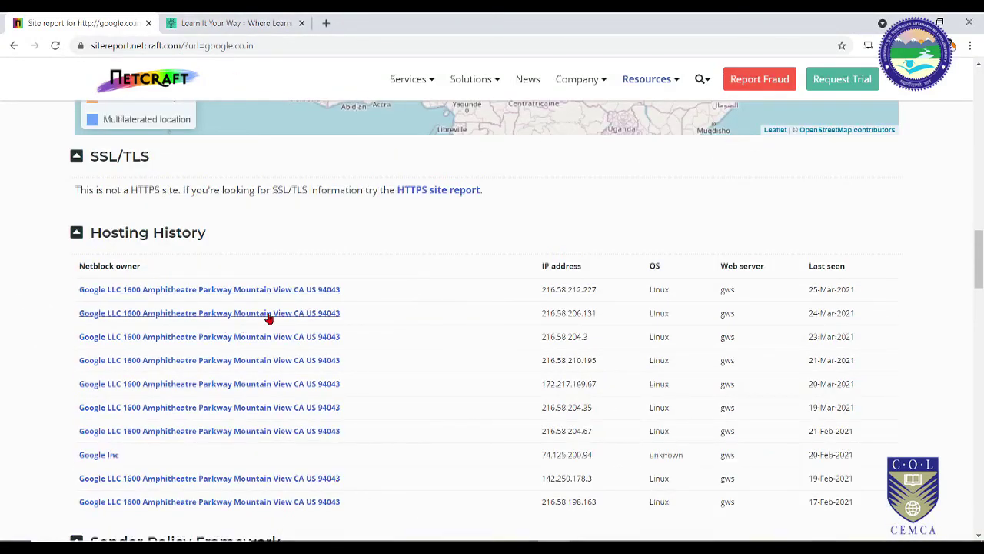
scroll(228, 448, "down", 2)
scroll(228, 448, "down", 1)
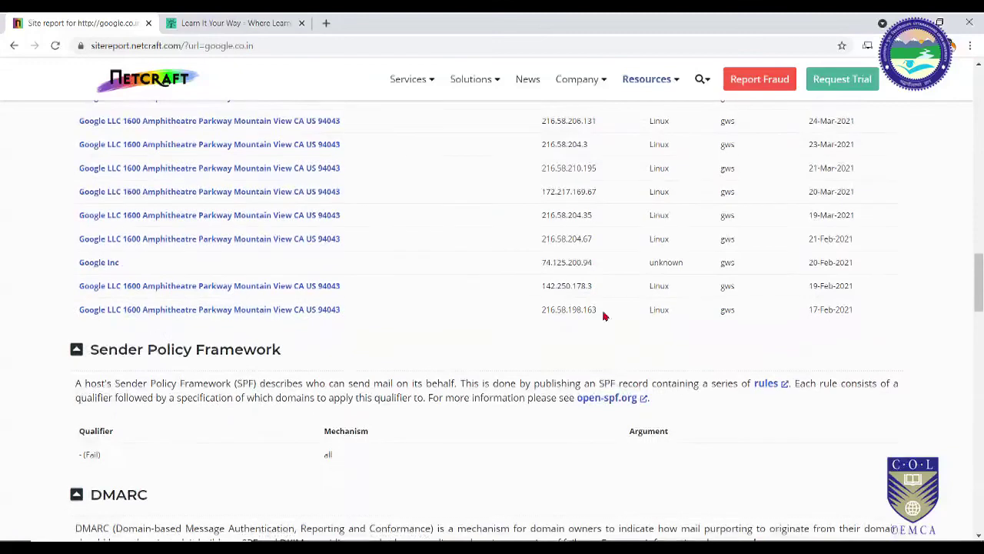
scroll(472, 217, "up", 3)
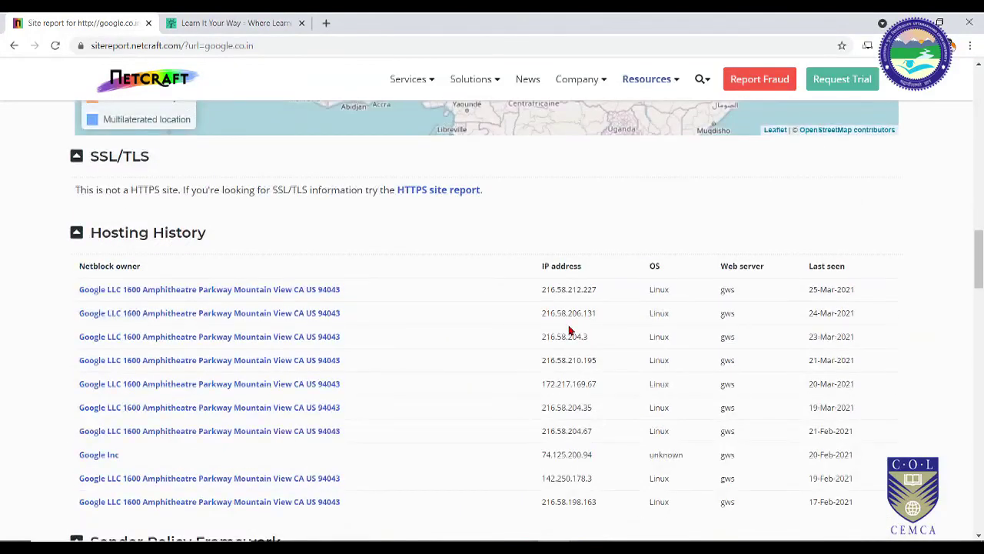
scroll(724, 477, "down", 2)
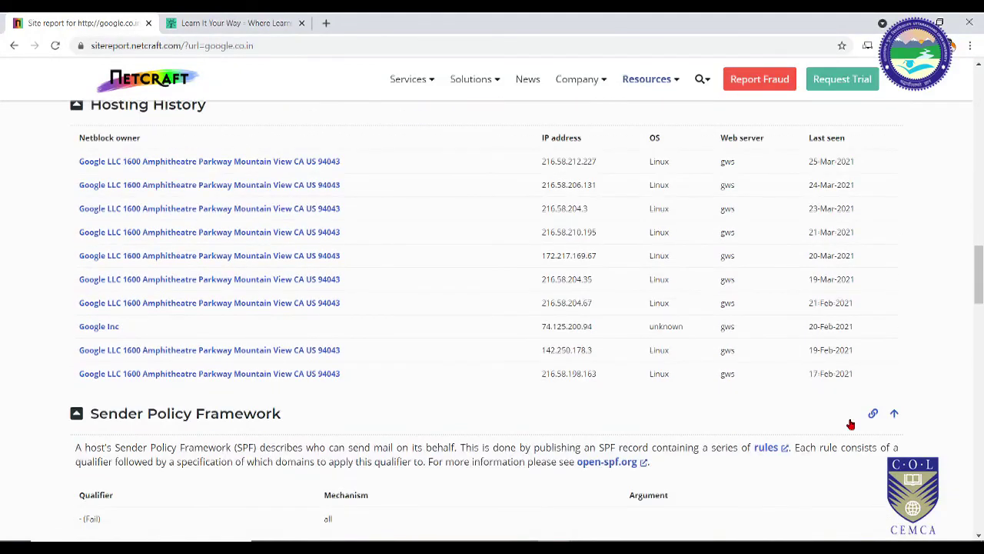
scroll(233, 387, "down", 5)
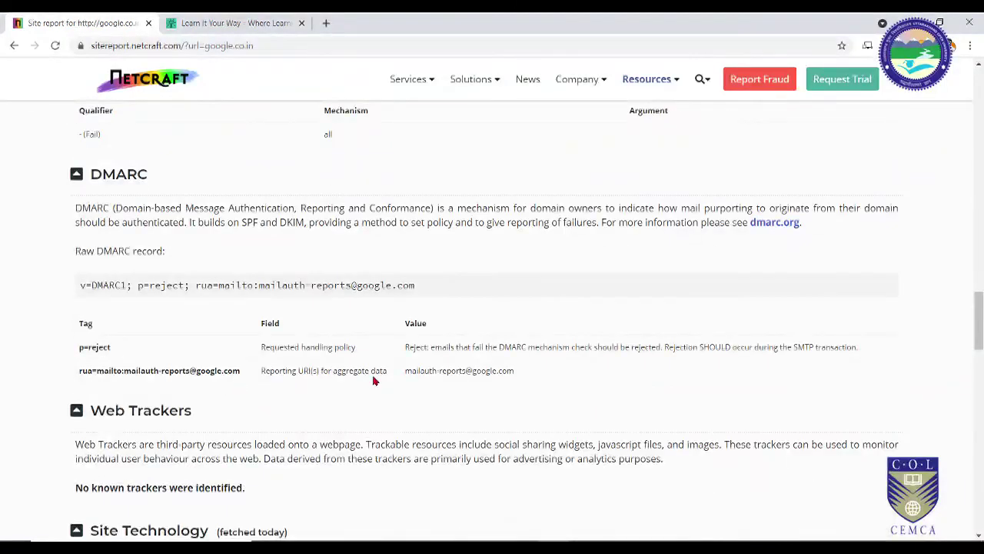